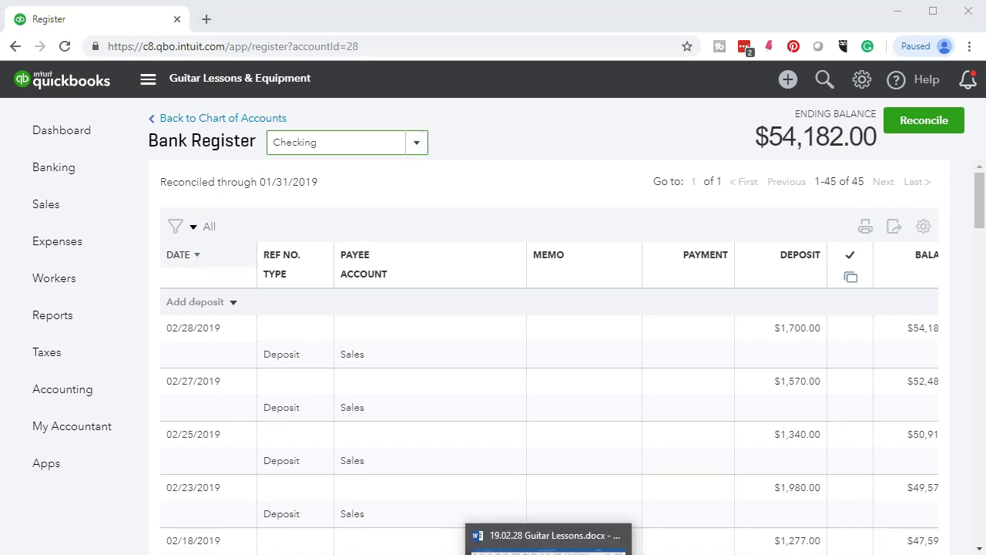
- Switch to the February bank statement PDF in Adobe Acrobat Reader and highlight the total additions amount
click(294, 372)
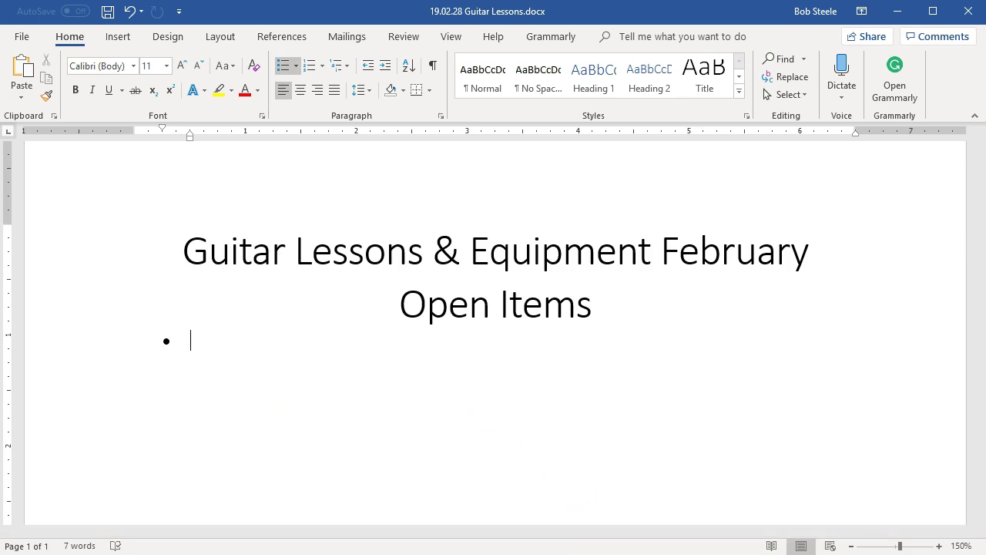
click(563, 553)
scroll(448, 410, up, 1)
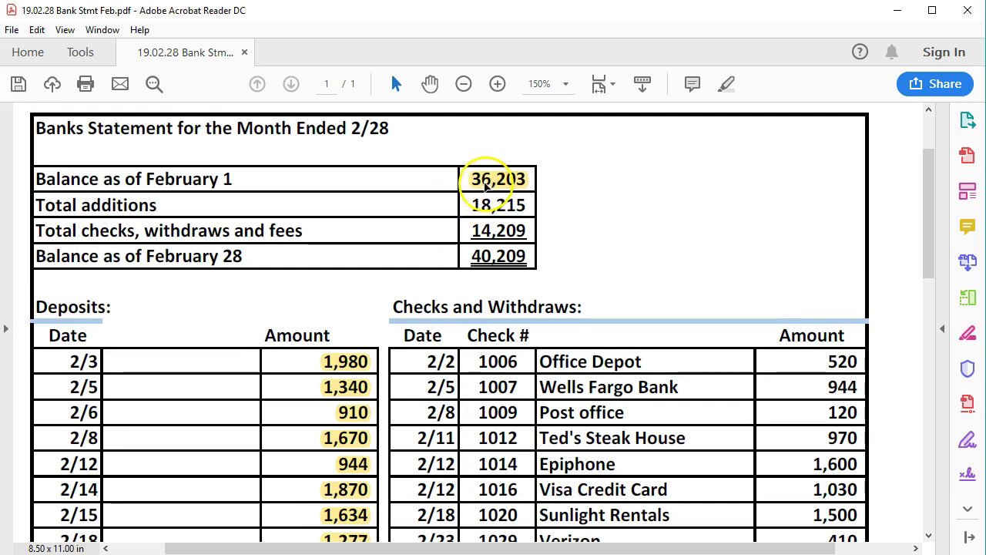
drag(467, 205, 534, 198)
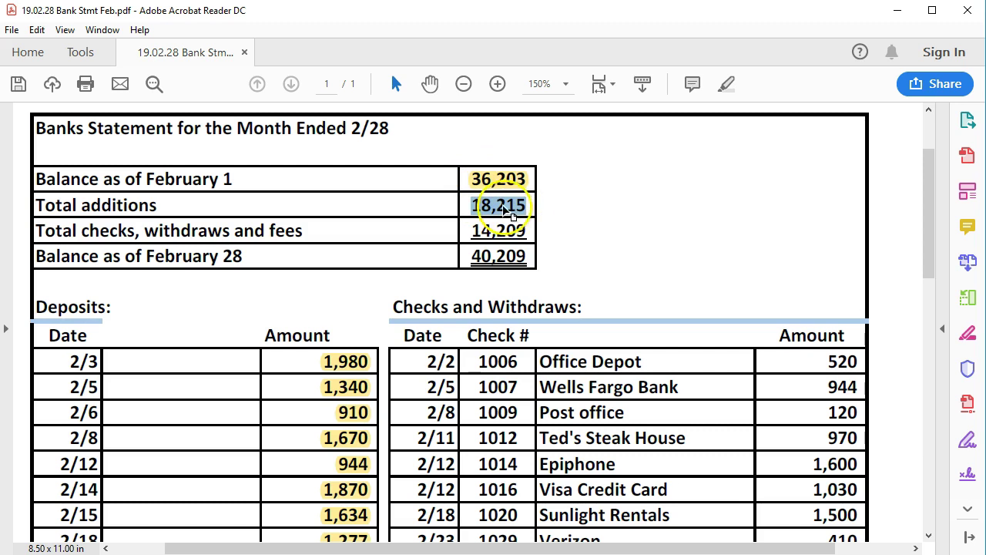
right_click(505, 211)
click(508, 251)
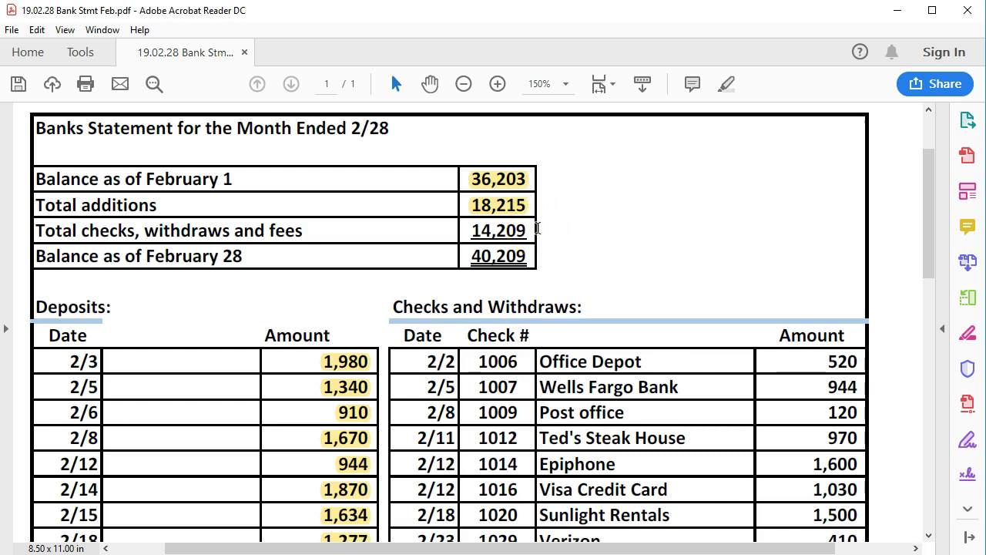
- Examine the statement's checks and withdrawals list and look at the February open items document in Word
scroll(606, 275, down, 3)
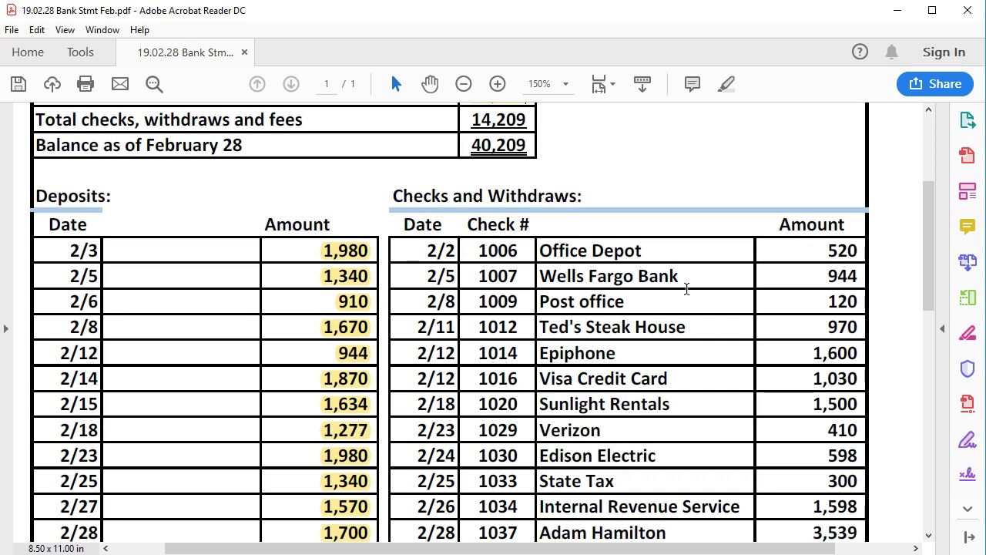
scroll(686, 289, down, 1)
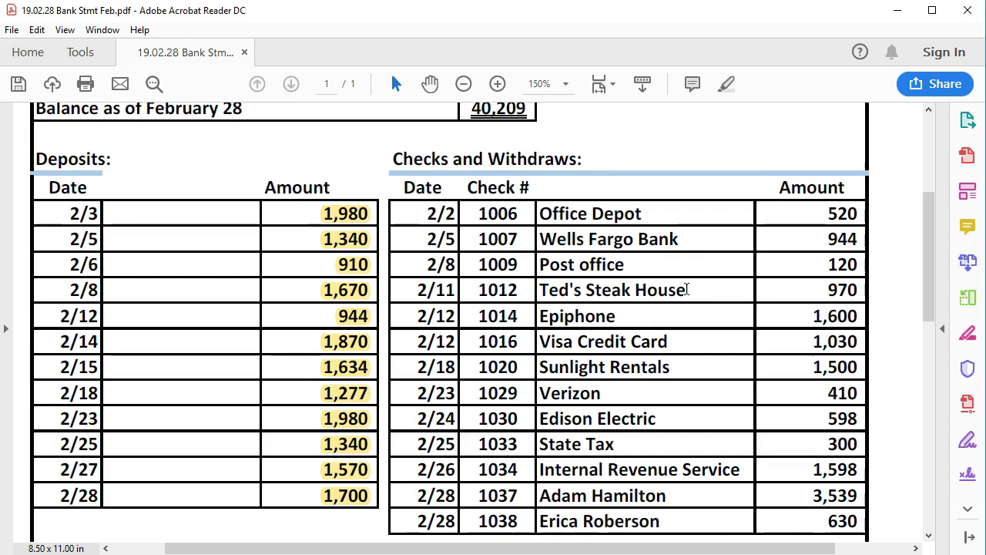
scroll(687, 312, down, 1)
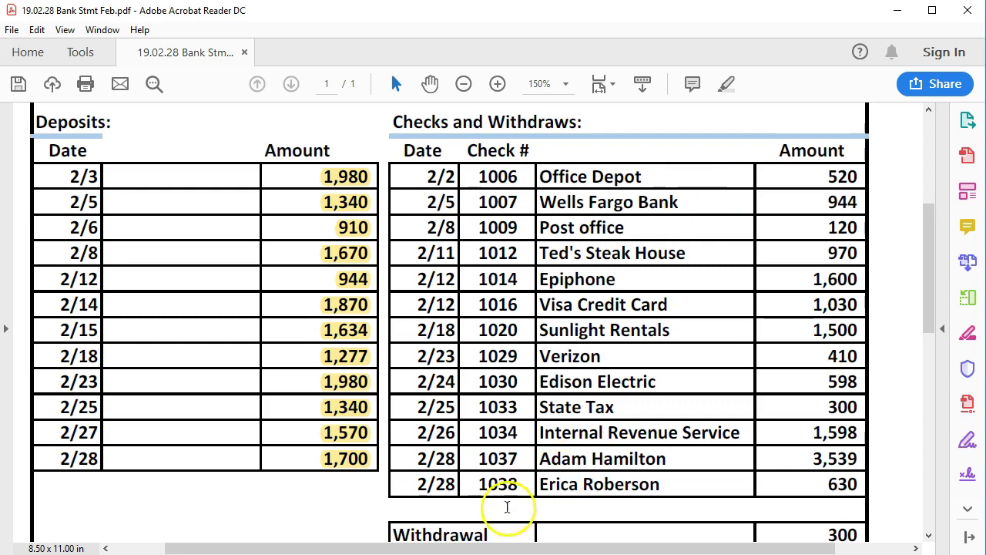
key(alt+Tab)
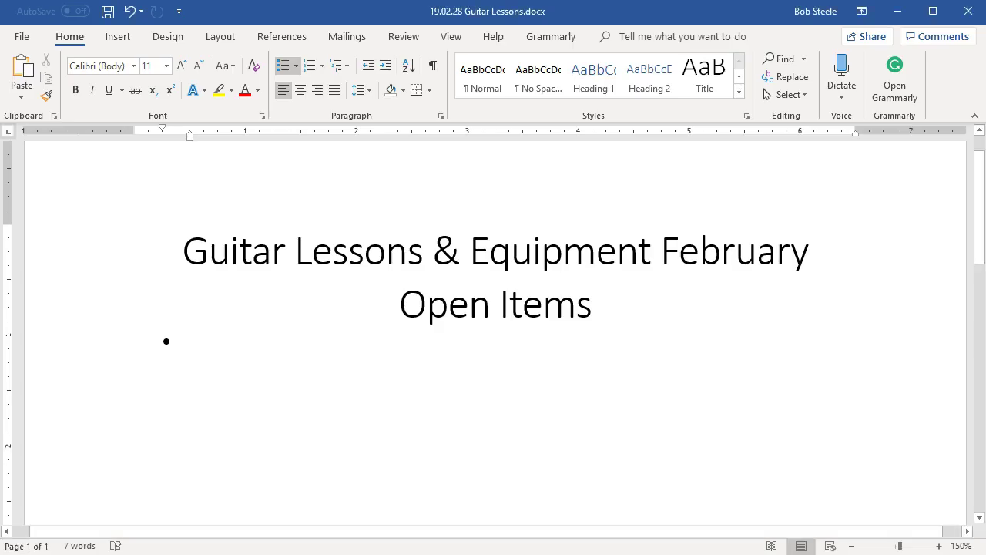
key(alt+Tab)
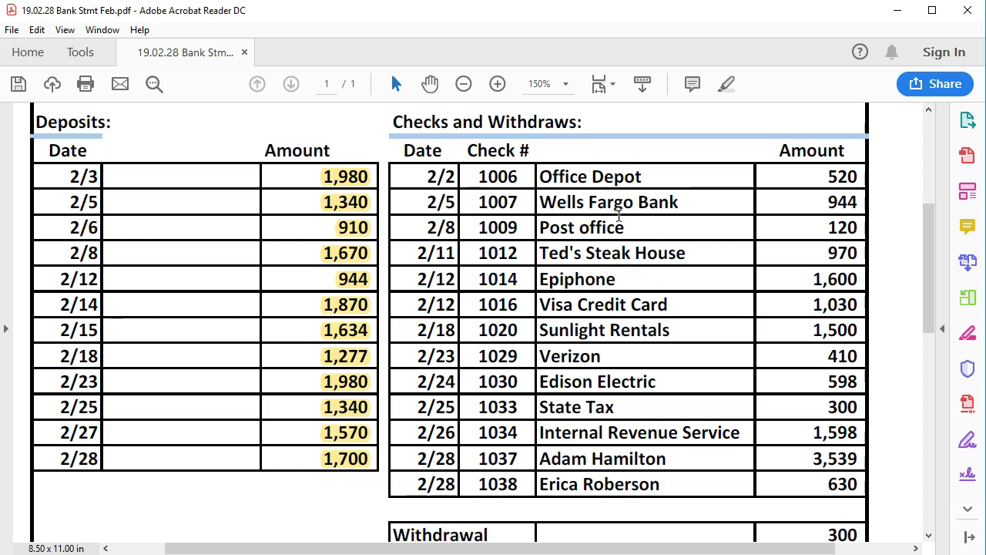
click(587, 208)
- Return to the QuickBooks Checking register and start a new check entry dated 02/02/2019
click(899, 15)
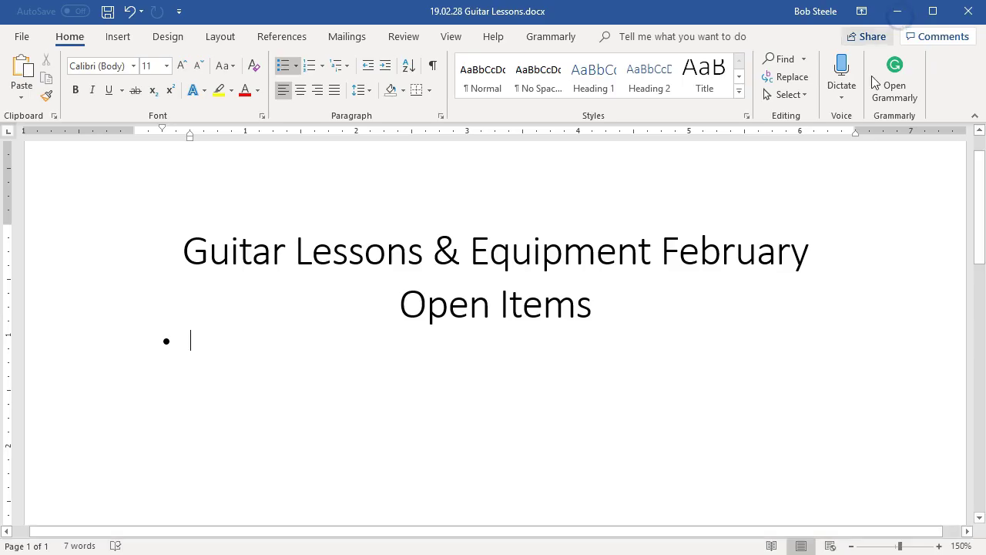
click(898, 10)
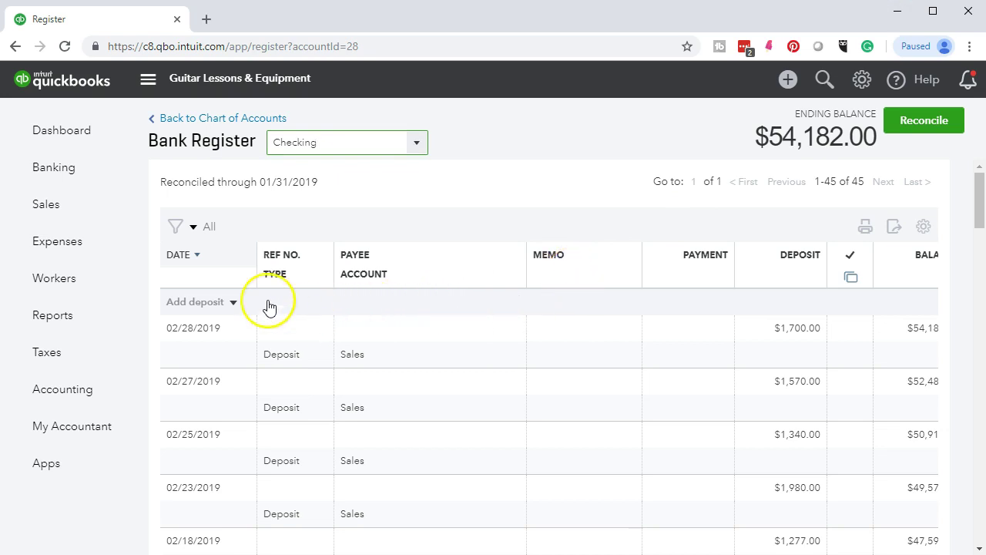
click(235, 302)
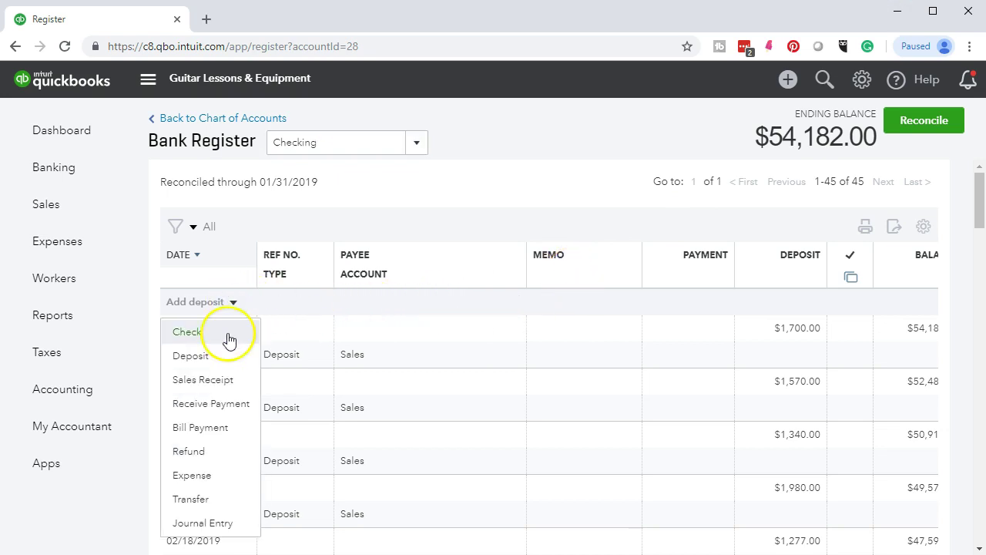
click(228, 334)
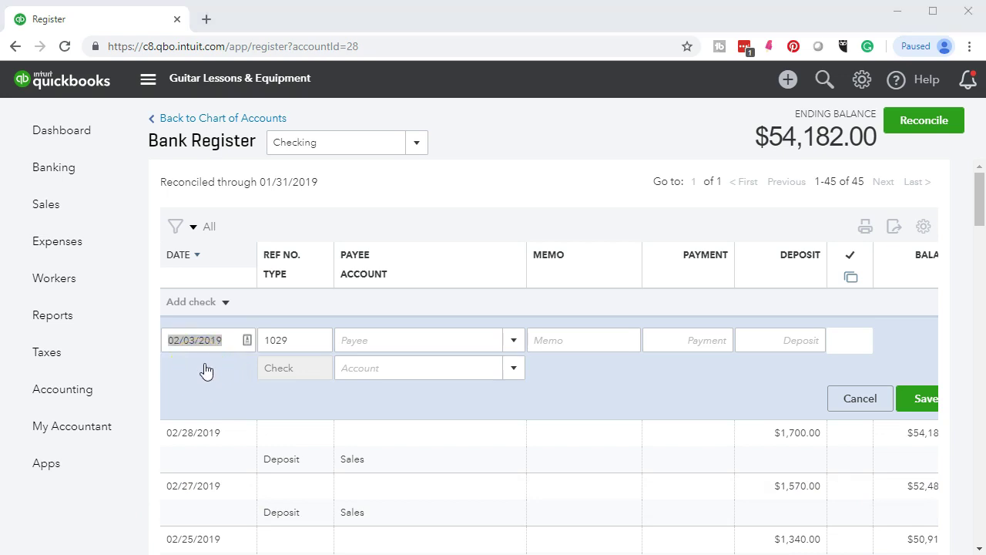
click(254, 368)
click(193, 340)
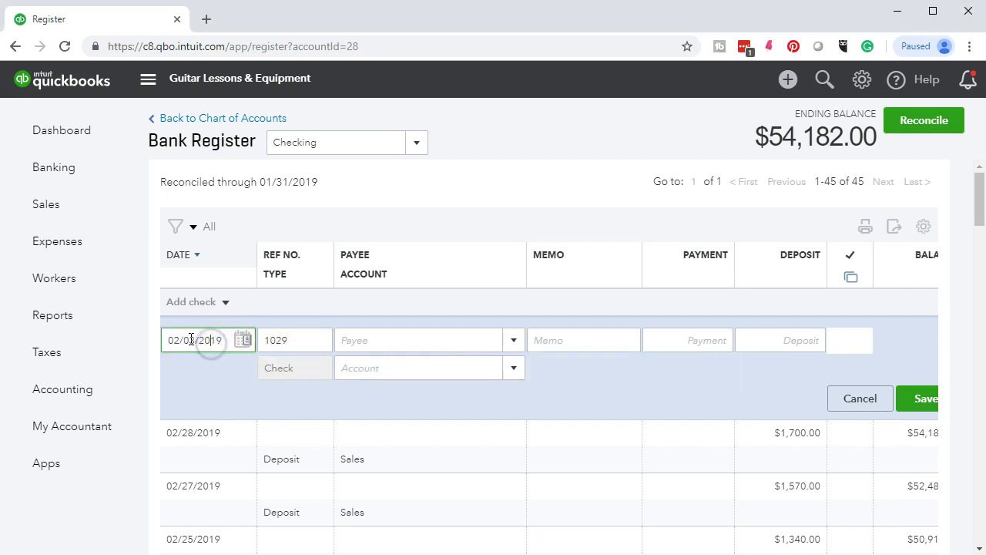
key(BackSpace)
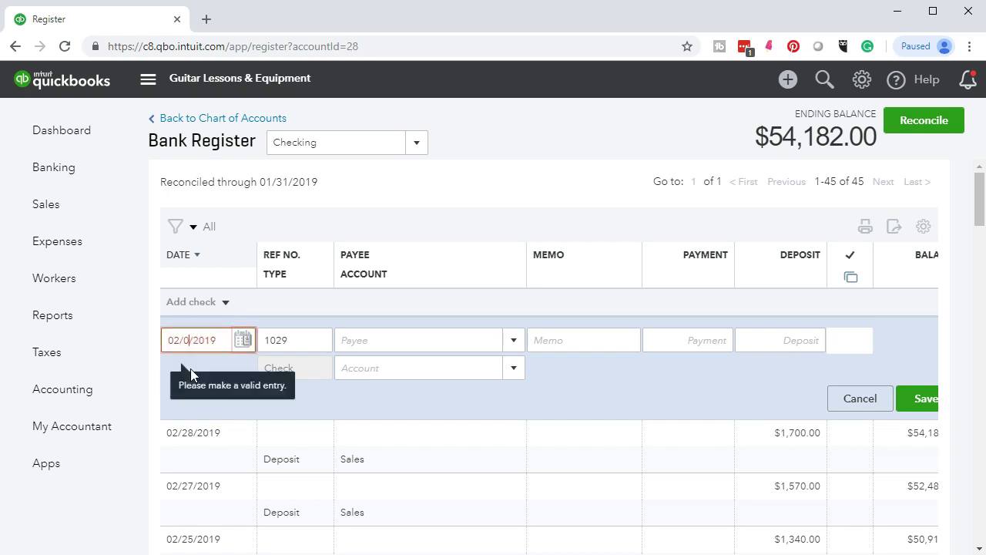
key(Tab)
click(196, 339)
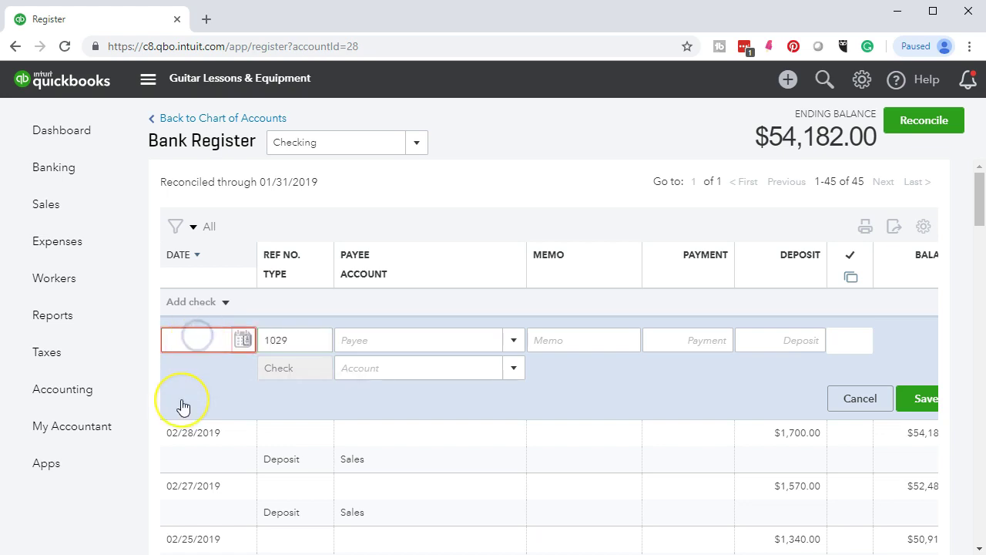
text(02/02)
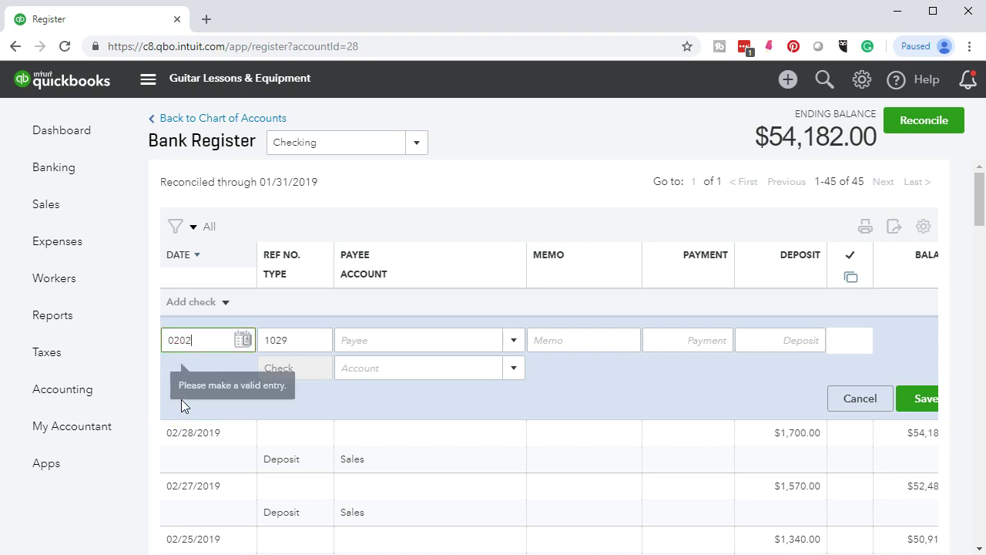
key(Tab)
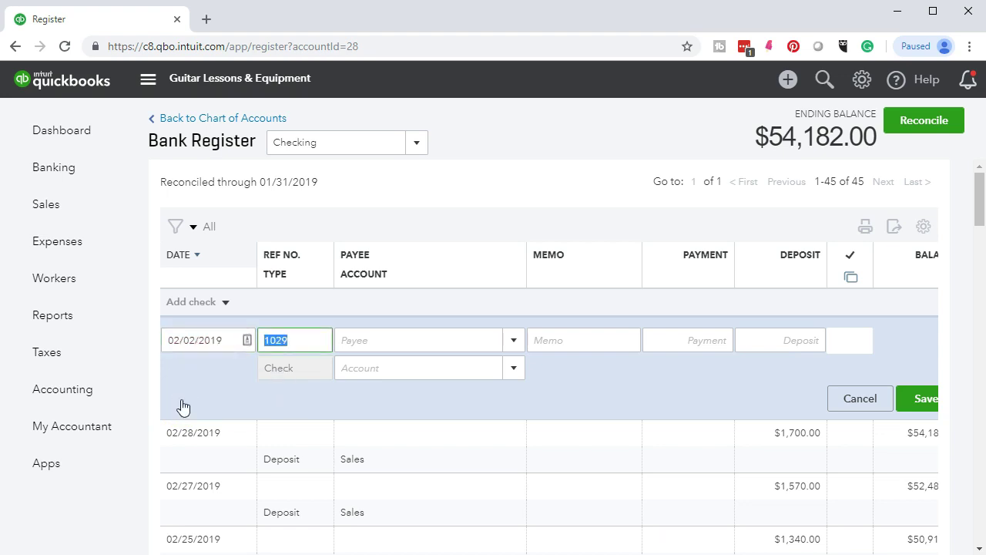
- Set the new check's reference number to 1006 and choose the vendor Office Depot as payee
text(1006)
key(Tab)
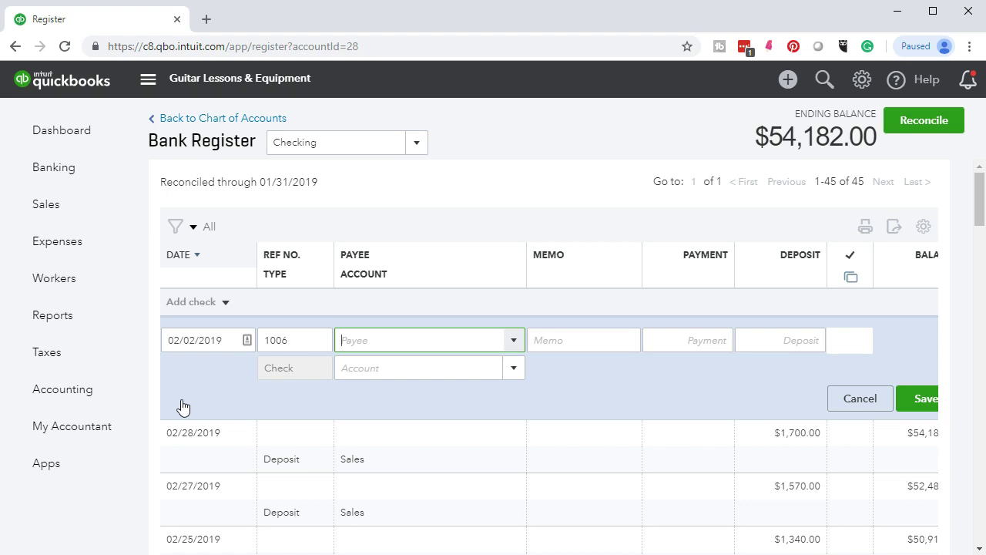
text(o)
key(BackSpace)
text(O)
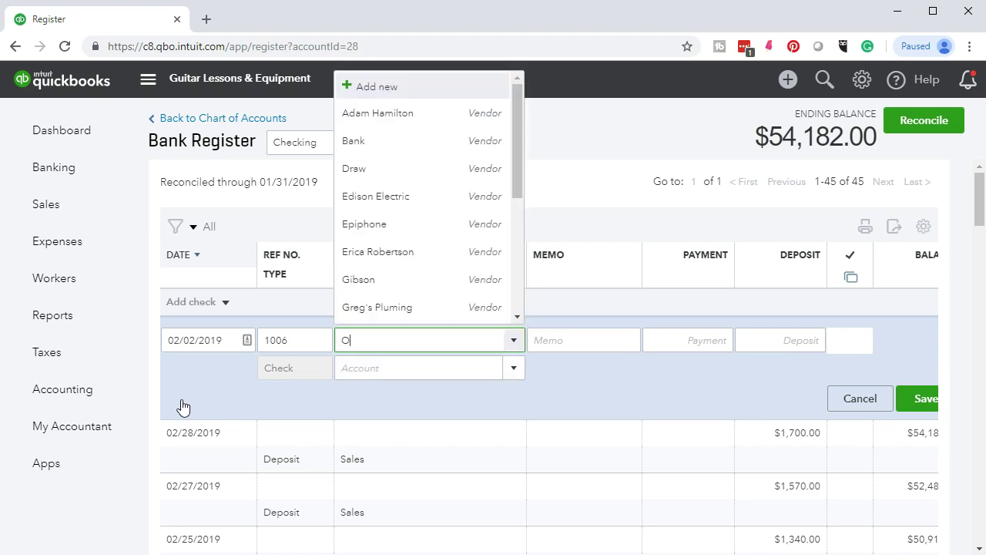
text(ffice Depot)
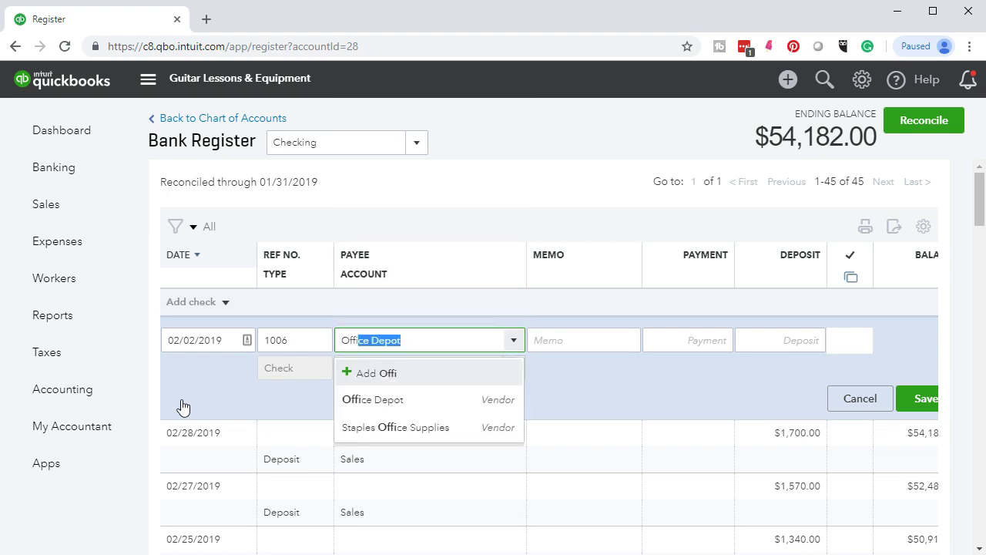
click(363, 401)
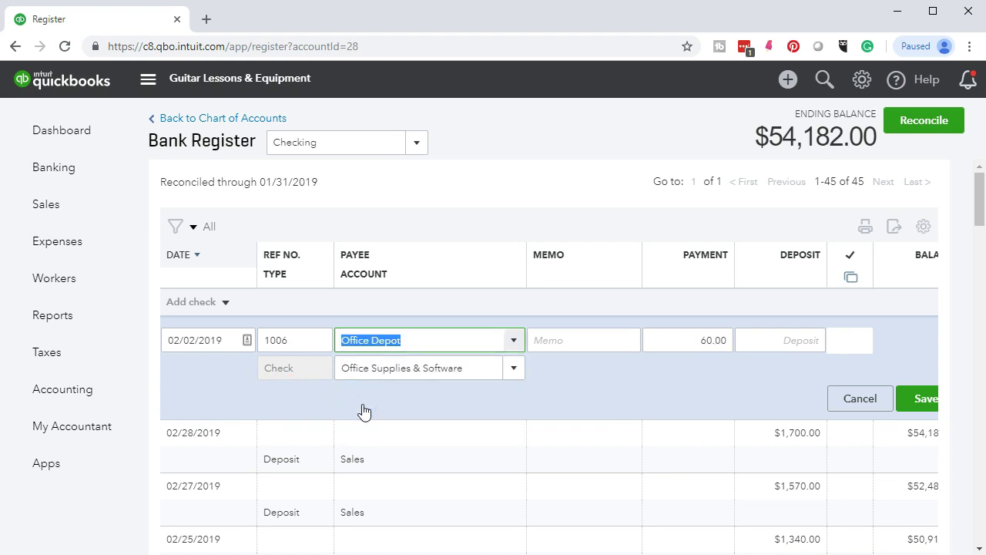
- Set the Office Depot check's payment to 520 and save the transaction
key(Tab)
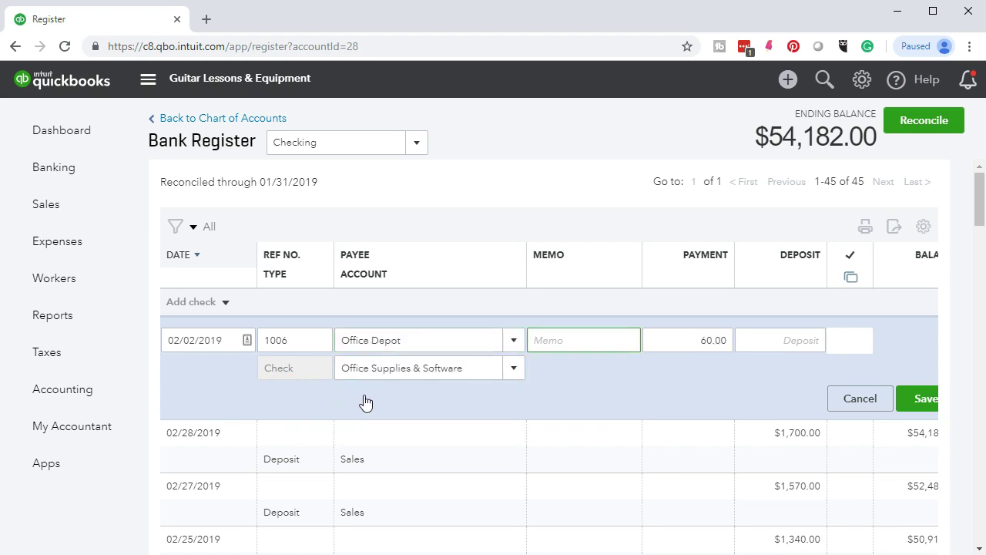
key(Tab)
text(520)
key(Tab)
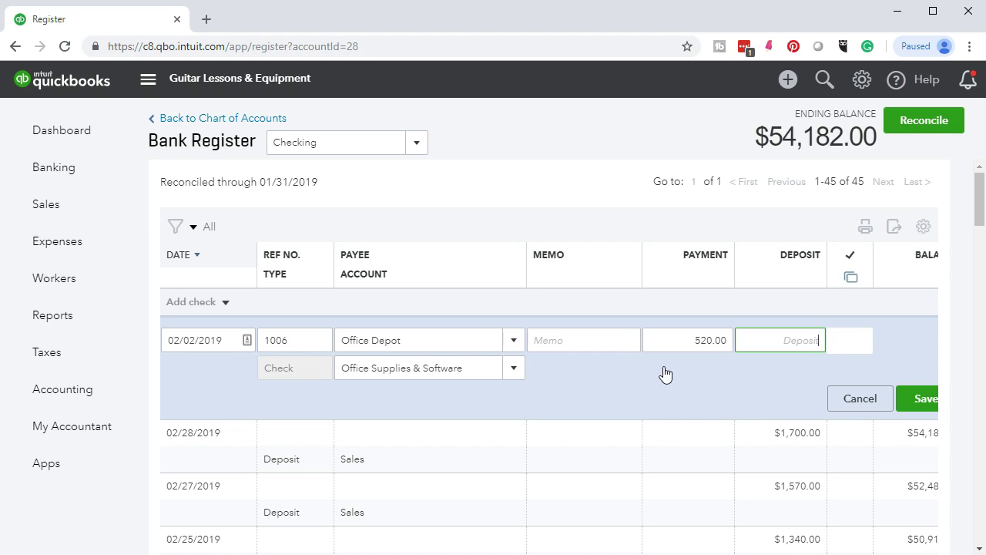
click(910, 400)
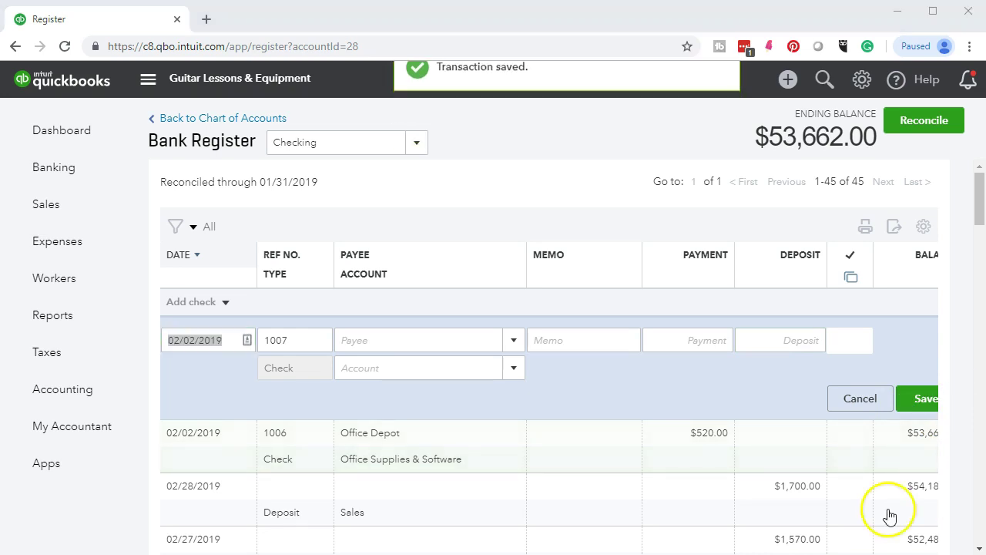
- Switch to the bank statement PDF and highlight the Office Depot amount of 520
click(670, 553)
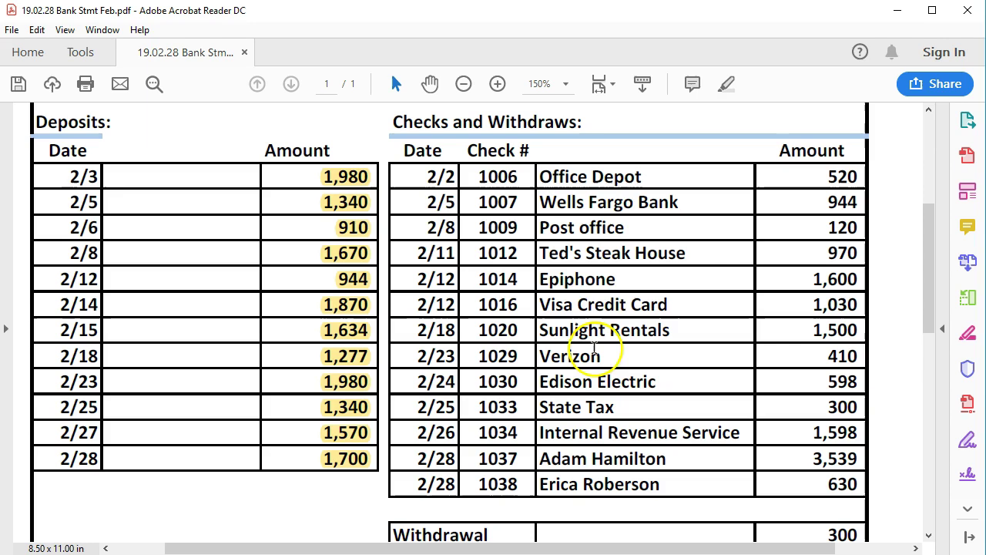
drag(824, 177, 857, 177)
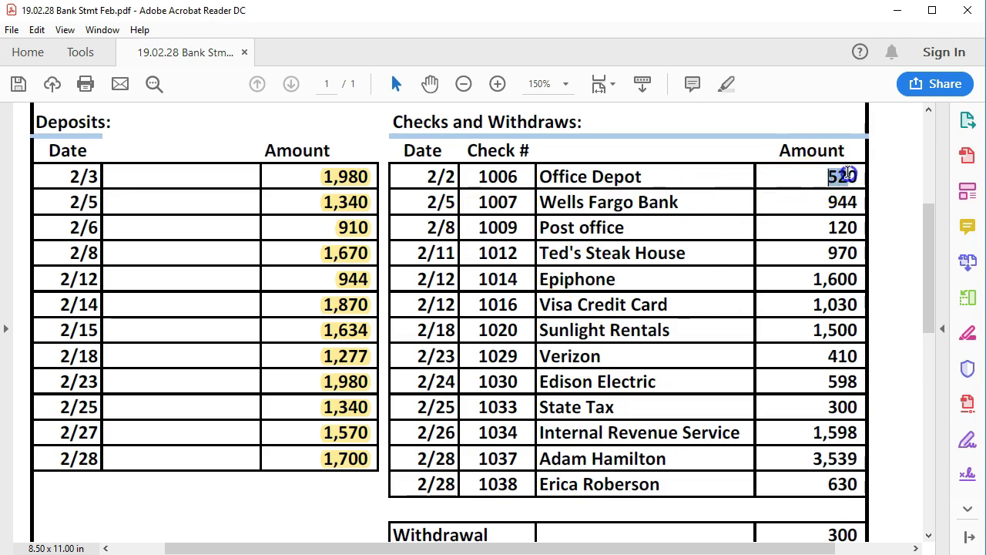
right_click(848, 183)
click(845, 226)
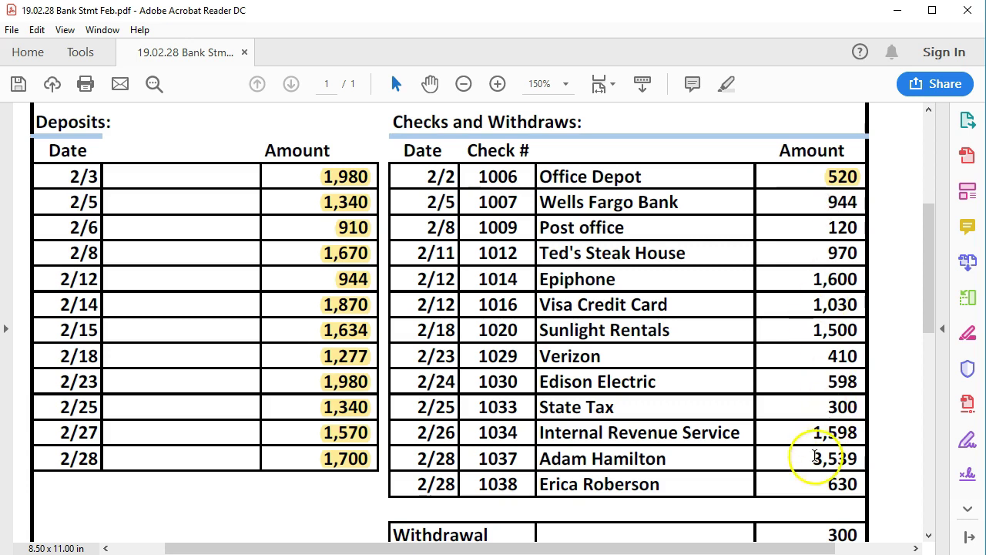
- Switch back to the QuickBooks register and set the date of check 1007 to 02/05/2019
mouse_move(700, 554)
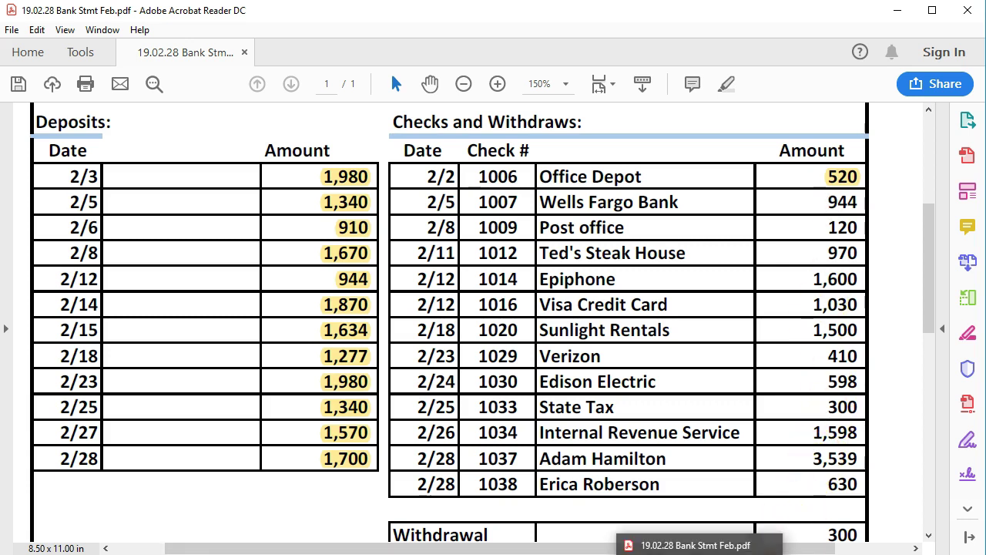
click(700, 554)
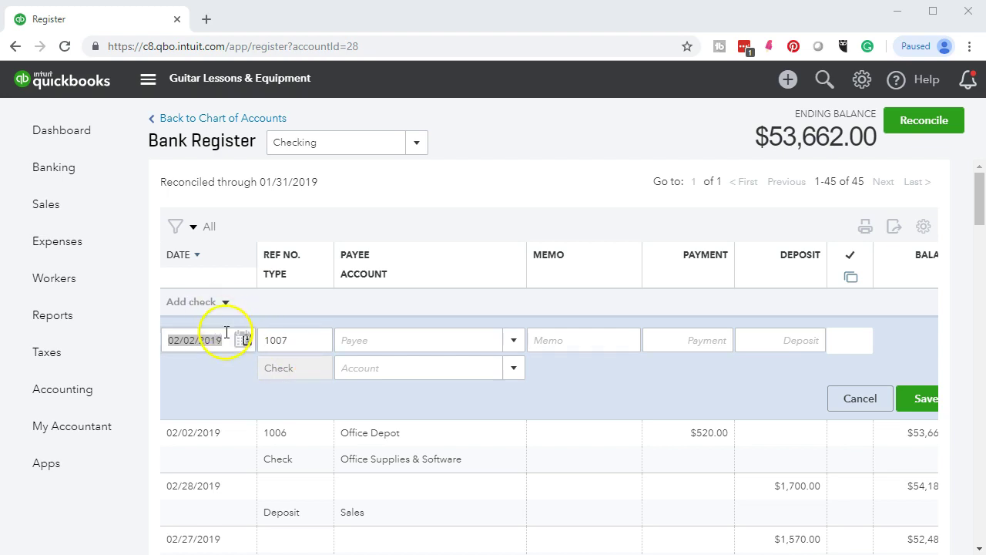
key(plus)
key(plus)
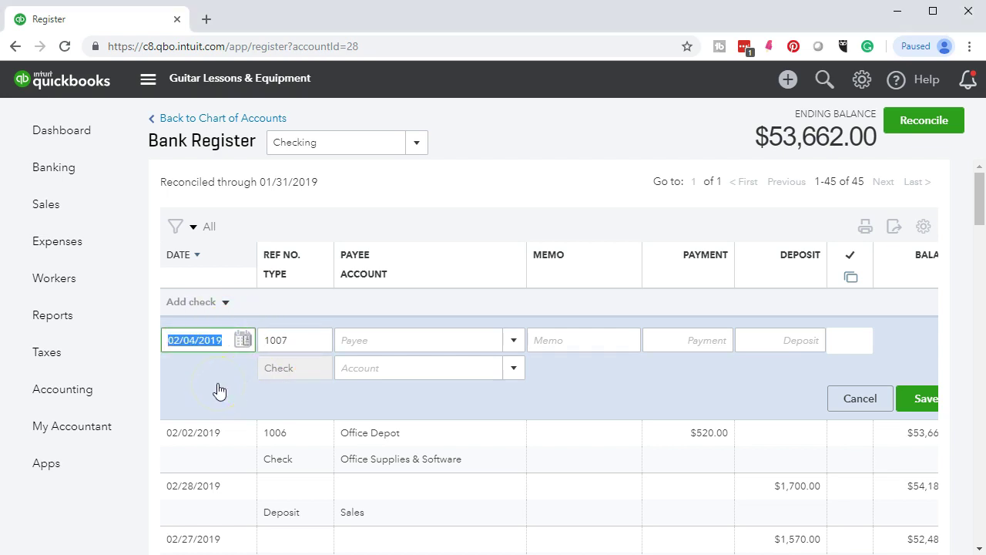
key(plus)
key(Tab)
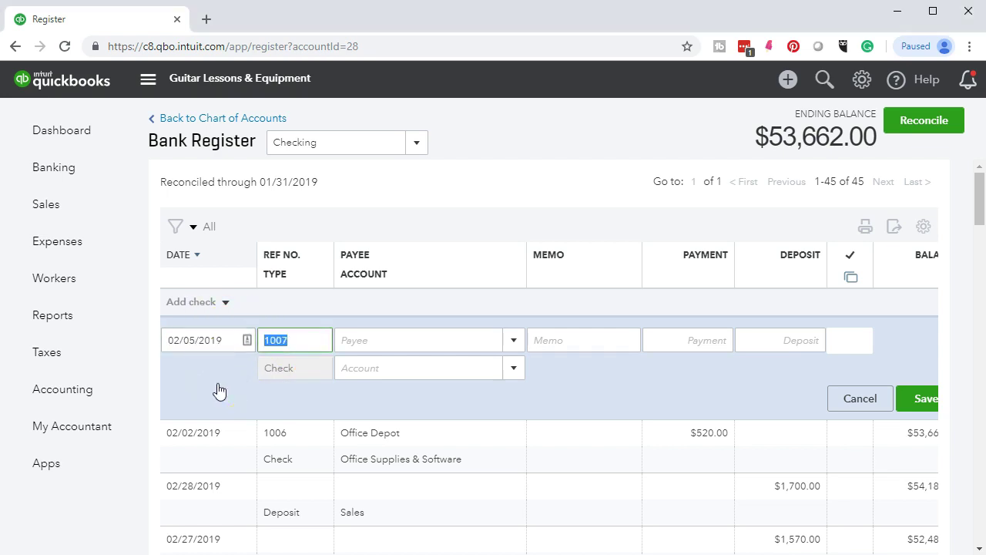
- Enter Well Fargo Bank as the payee of check 1007 and save it as a new vendor
key(Tab)
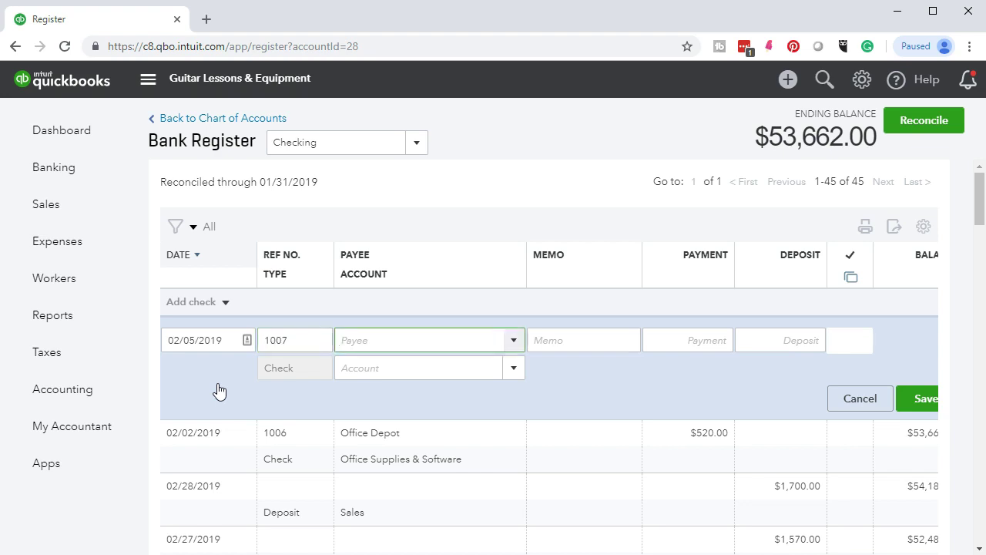
text(Well Far)
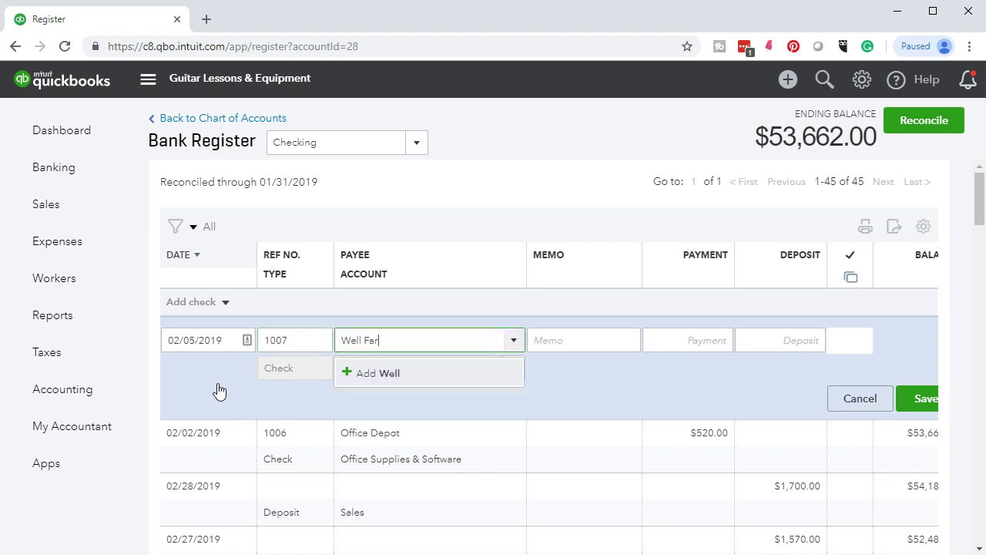
text(go Bank)
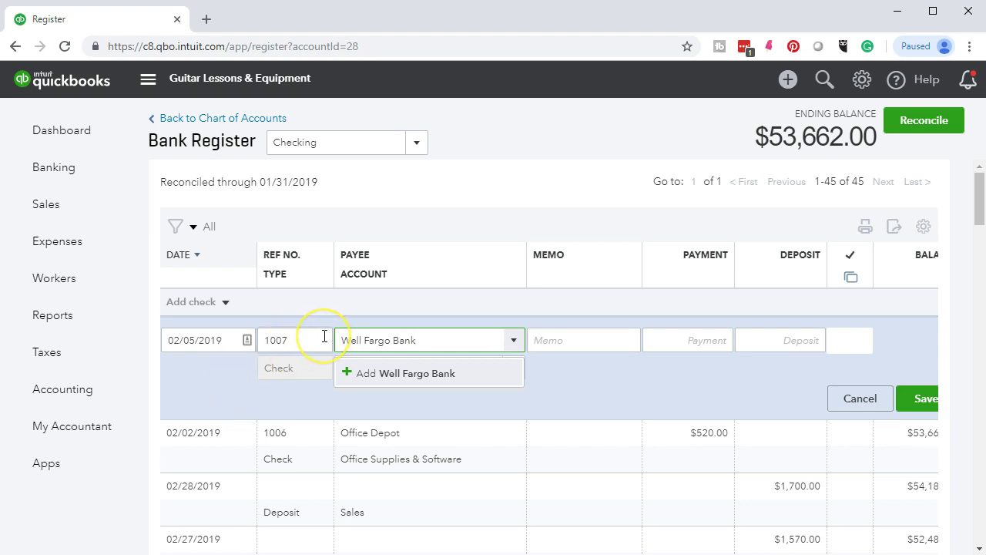
key(Tab)
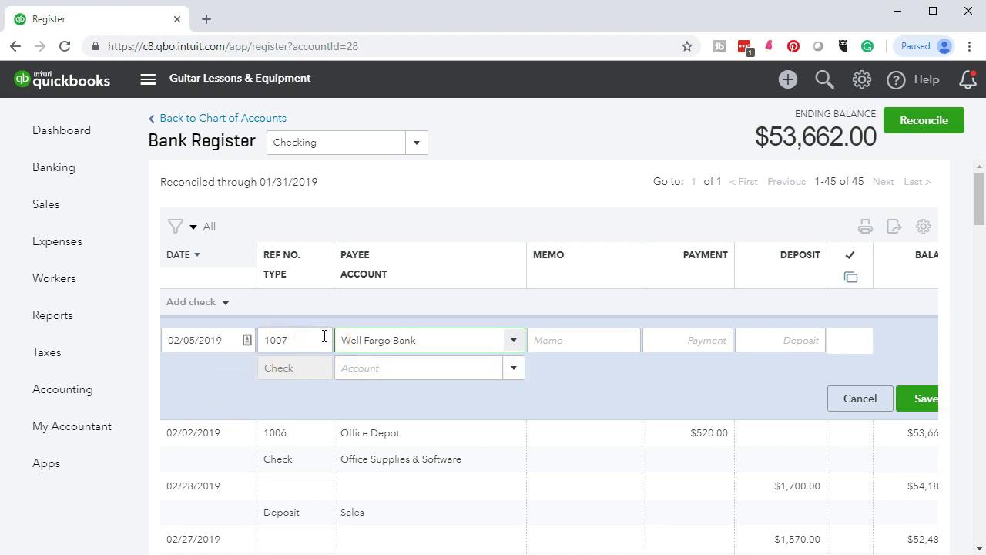
click(332, 339)
click(554, 241)
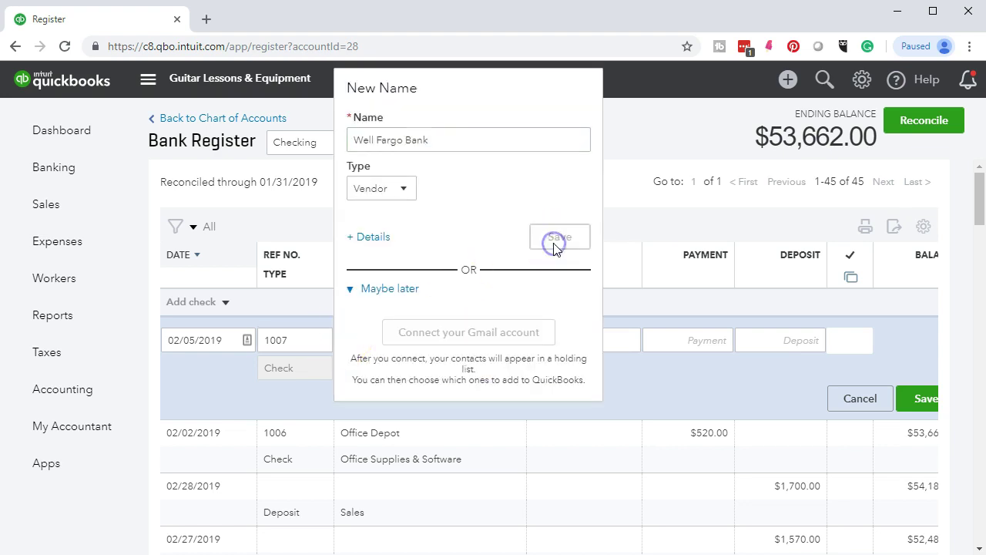
- Set the payment amount of the Well Fargo Bank check to 944
key(Tab)
key(Tab)
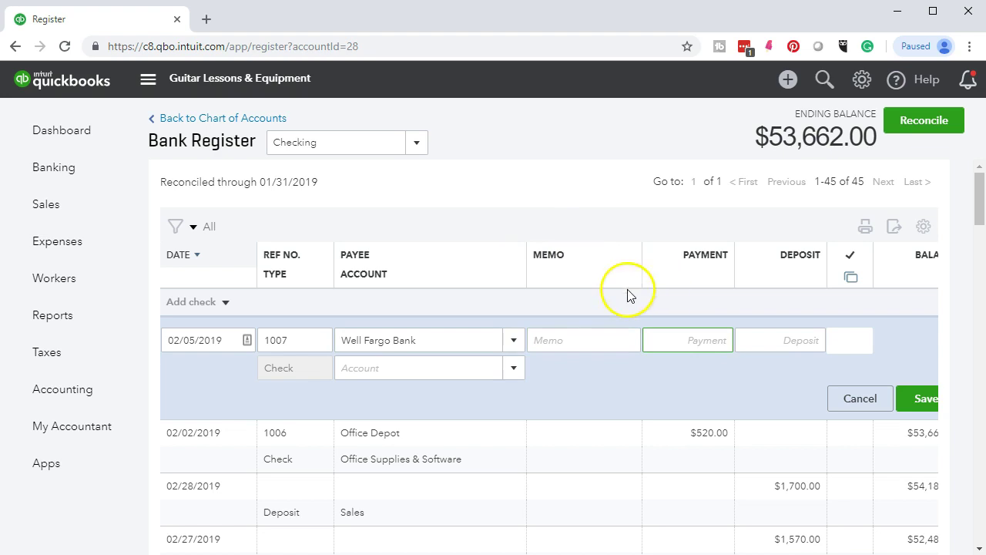
text(944)
key(Tab)
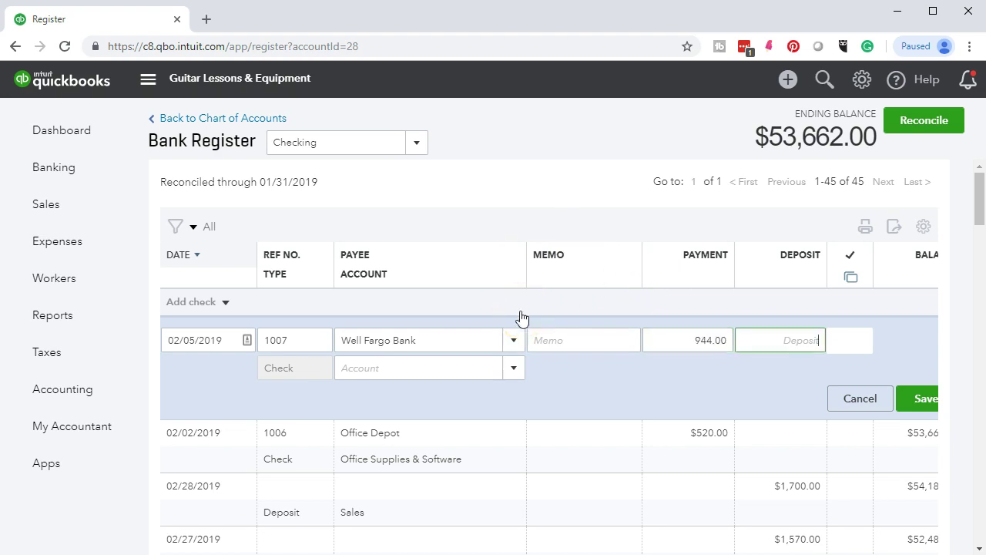
- Assign the Uncategorized Expense account to the Well Fargo Bank check and save the transaction
click(416, 367)
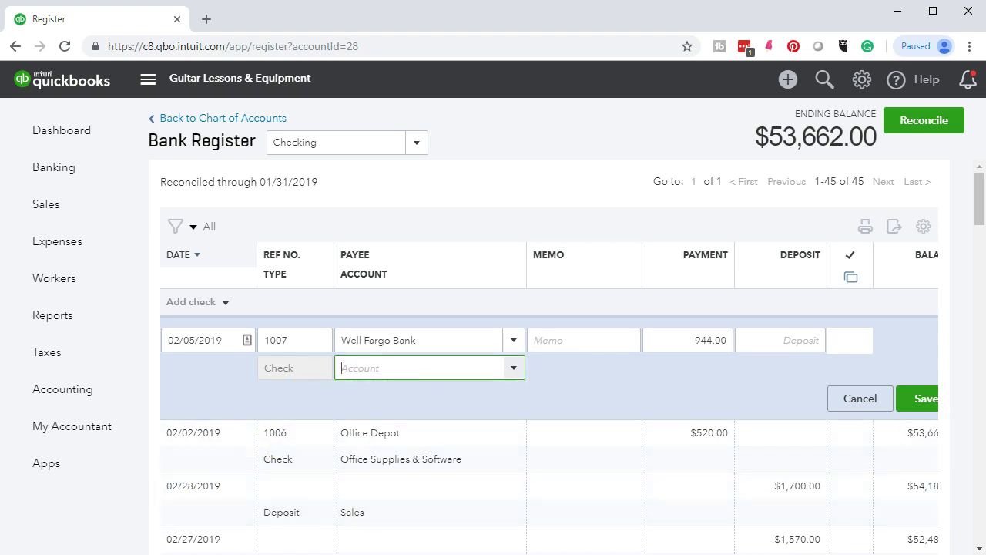
text(Uncategorized Expense)
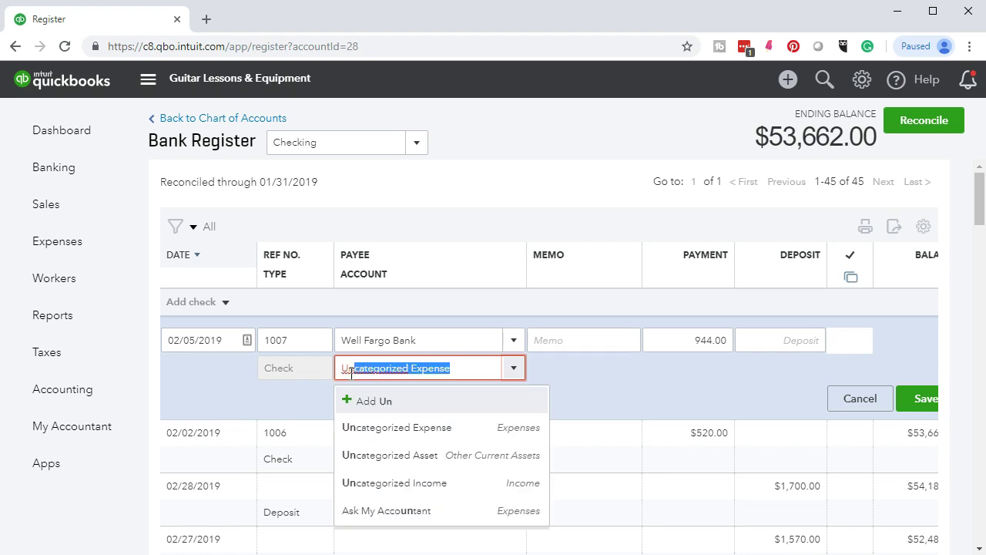
key(Tab)
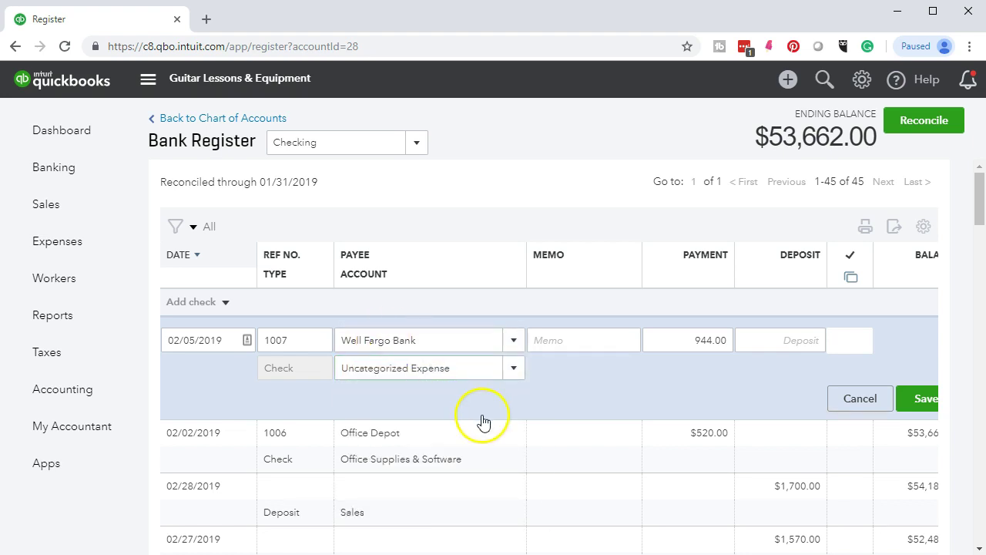
click(915, 398)
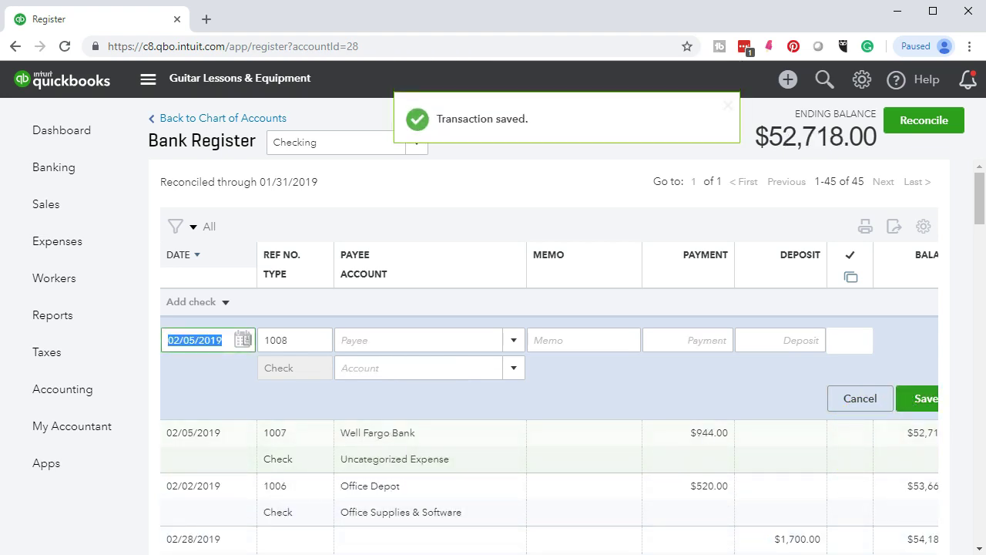
- Switch to the Word open items document, add the bullet "02/05 Well Fargo Bank 944. What is this? Loan payment?", save, and start a new bullet
key(alt+Tab)
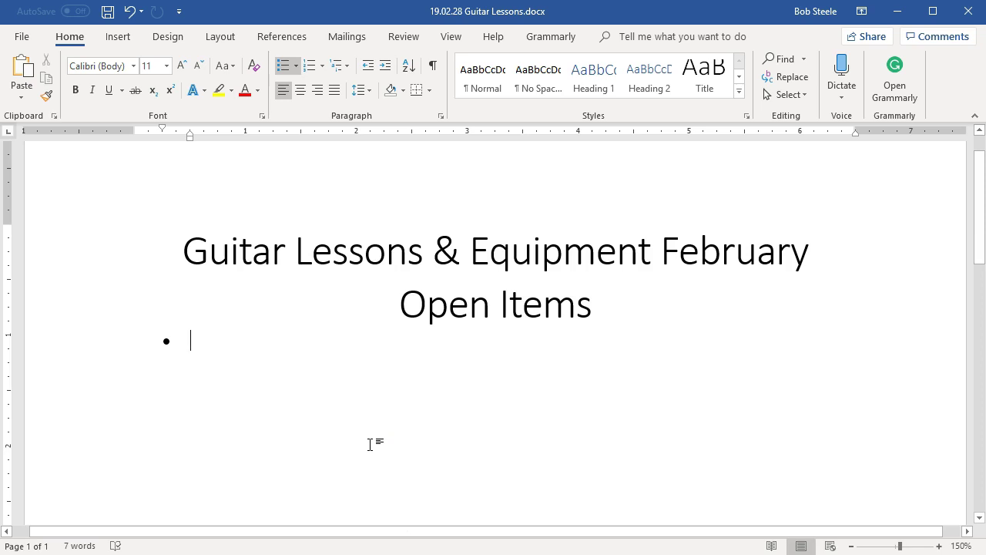
text(02/05 Well Fargo Bank )
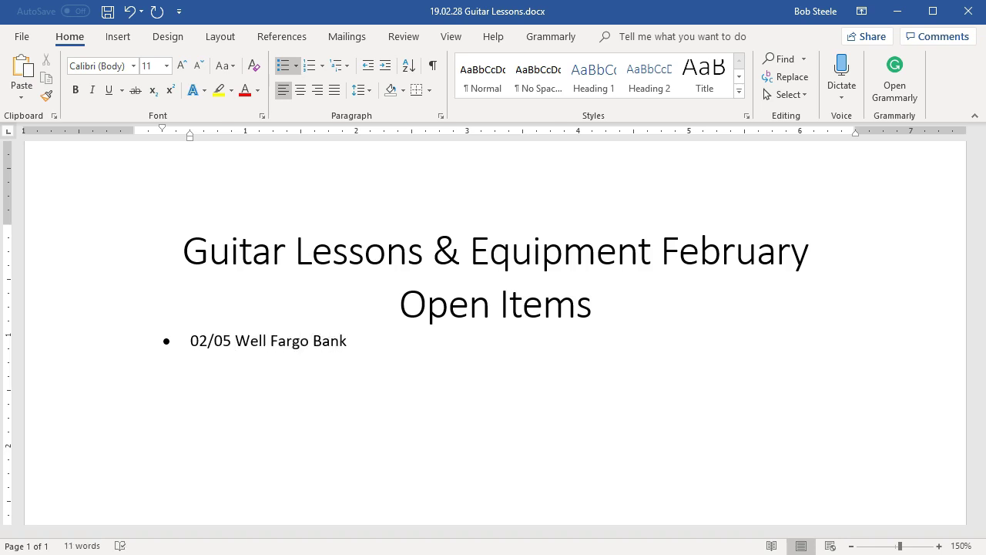
text(944.)
text(What is t)
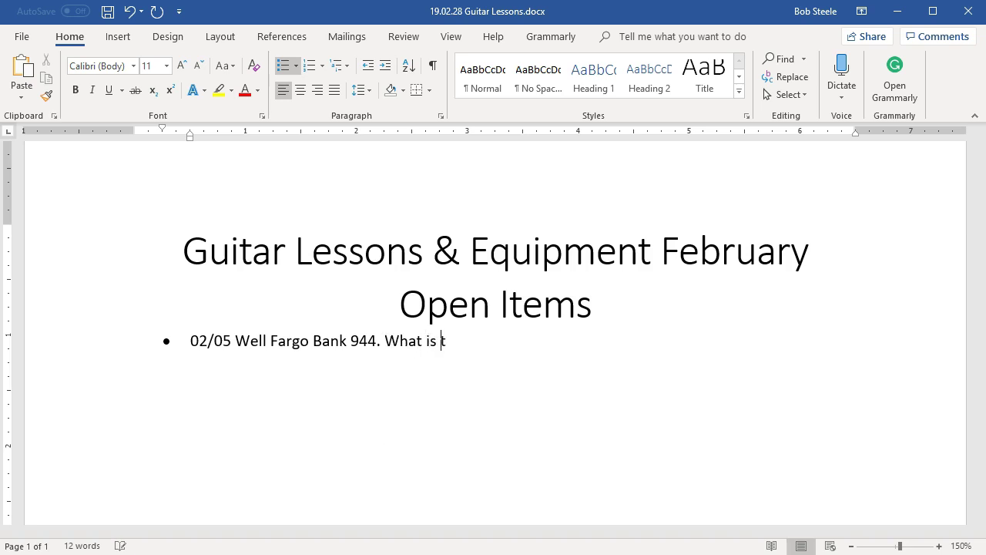
text(his? LOa)
key(BackSpace)
key(BackSpace)
text(oan payments.)
key(BackSpace)
key(BackSpace)
text(?)
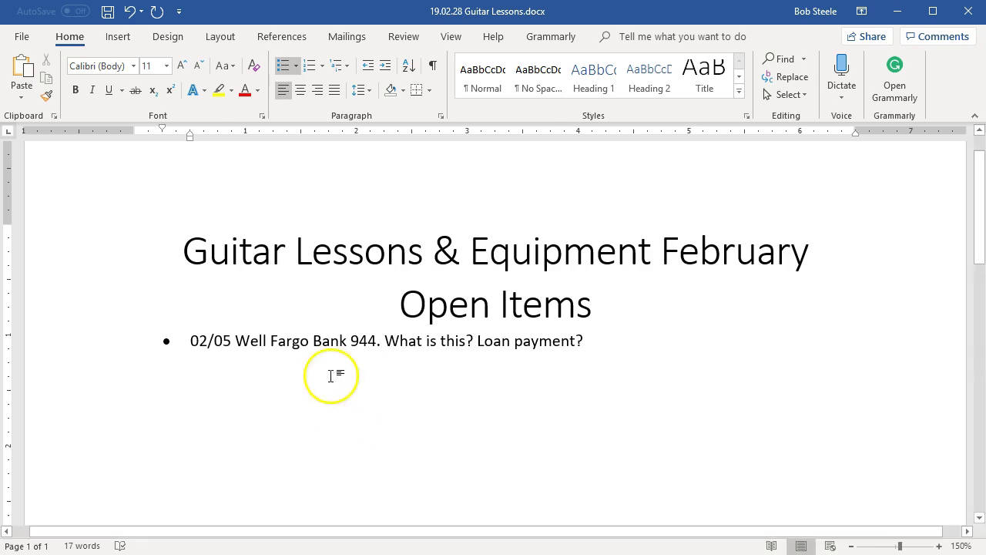
click(108, 11)
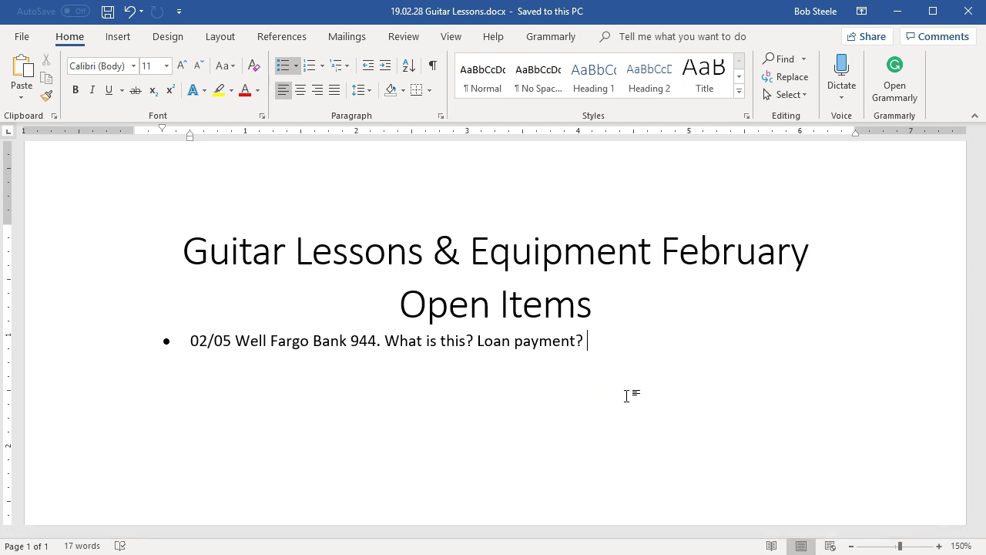
key(Return)
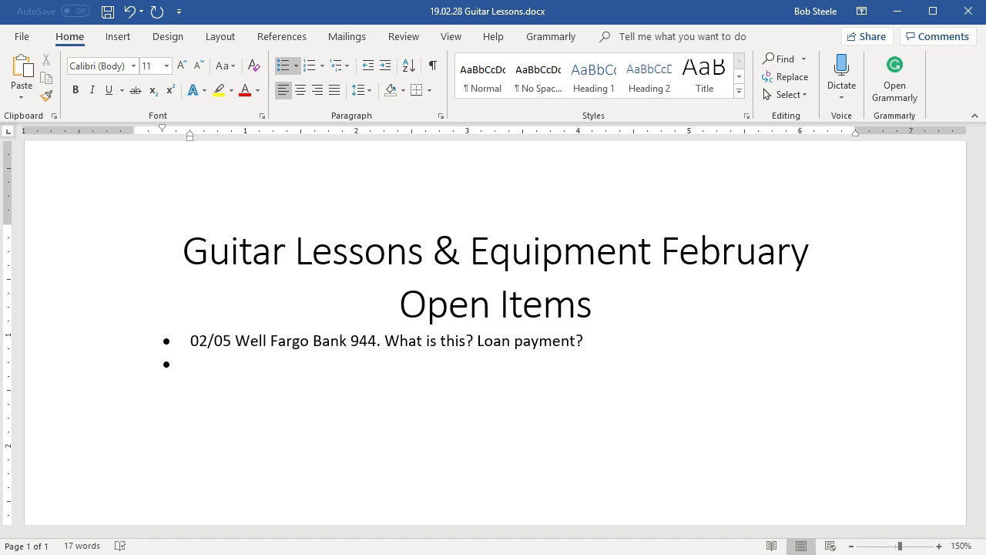
- Switch to the bank statement PDF and highlight the Wells Fargo Bank check amount of 944
click(898, 13)
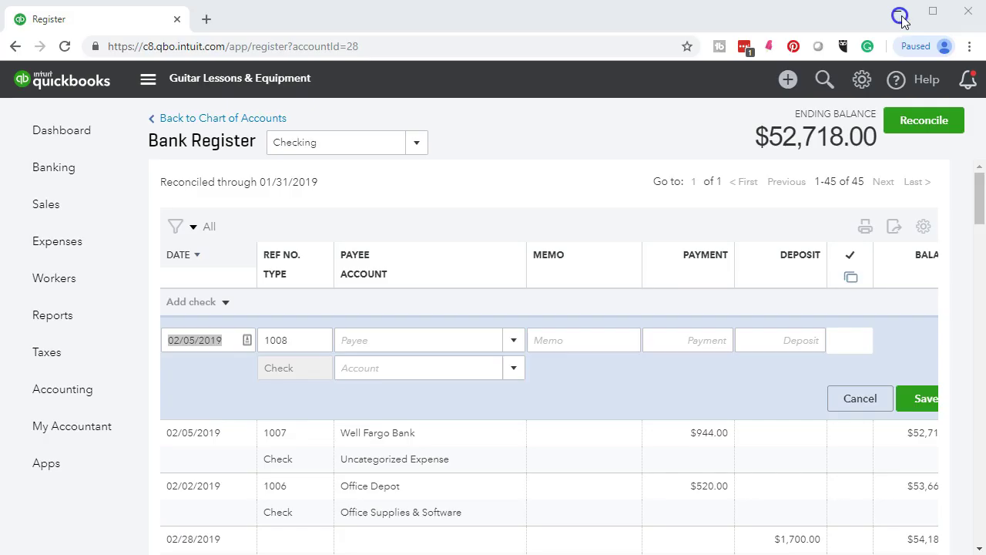
click(700, 553)
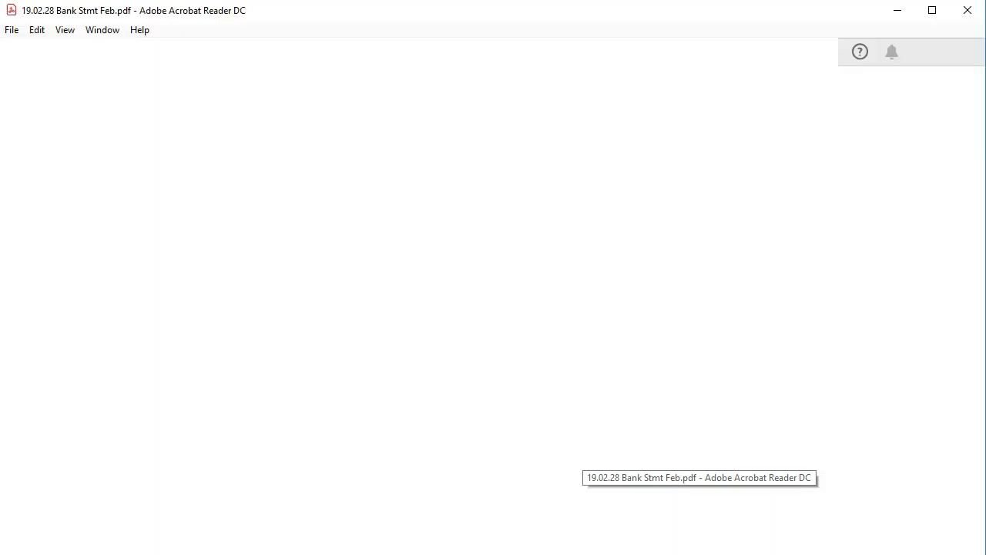
drag(827, 201, 858, 205)
right_click(844, 204)
click(846, 249)
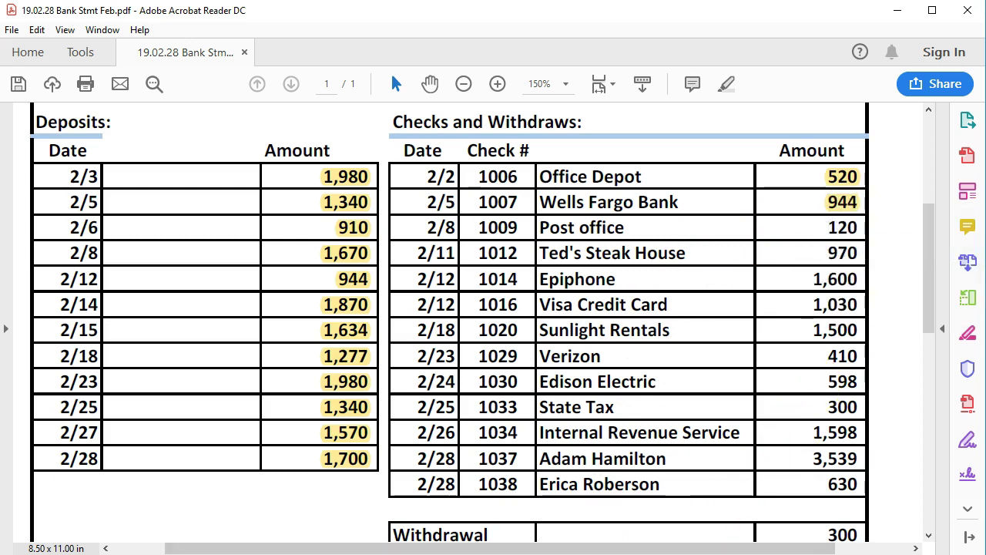
- Switch back to the QuickBooks register and set the new check's date to 02/08/2019
key(alt+Tab)
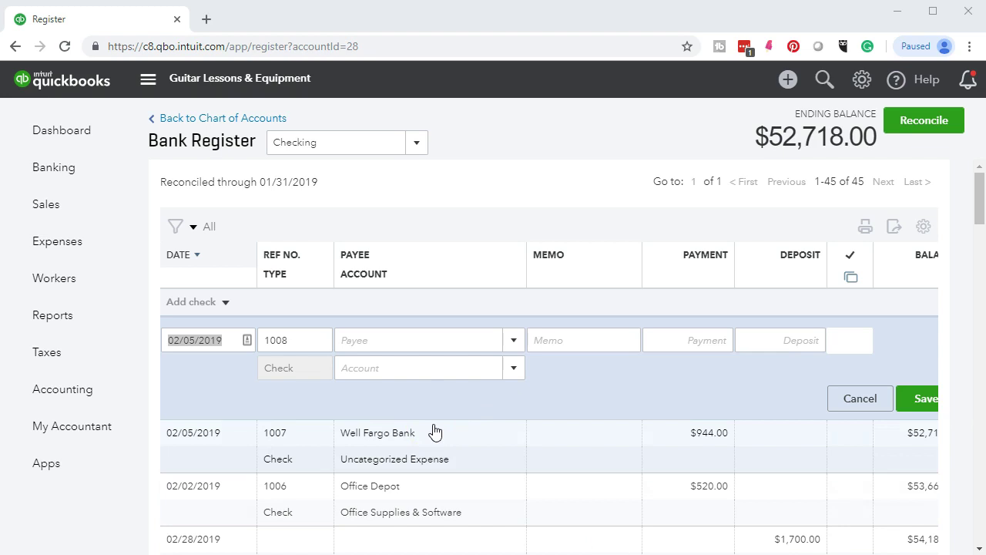
click(225, 339)
key(plus)
key(plus)
key(Tab)
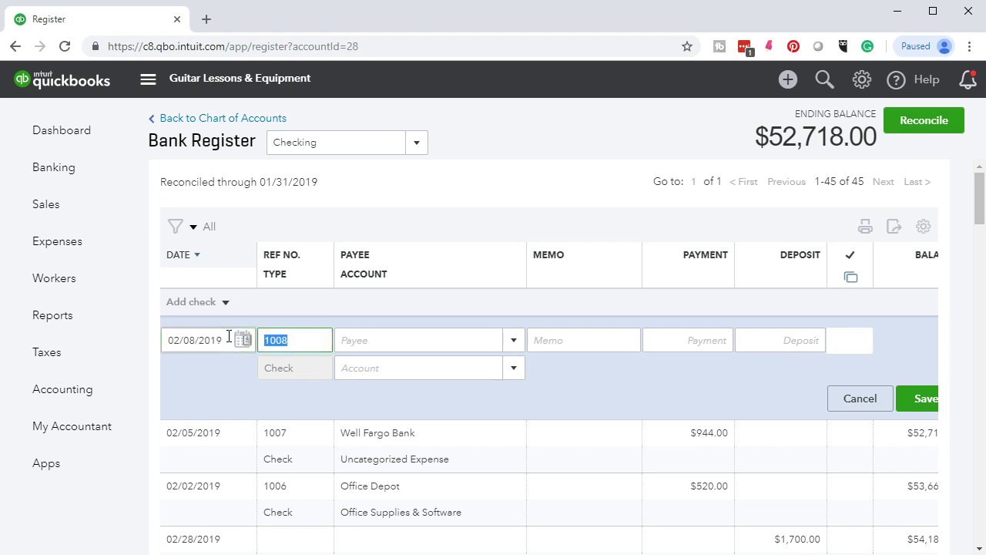
- Set the check's reference number to 1009 and add Post Office as its payee, saved as a new vendor
key(Right)
key(BackSpace)
text(9)
key(Tab)
text(Post Office)
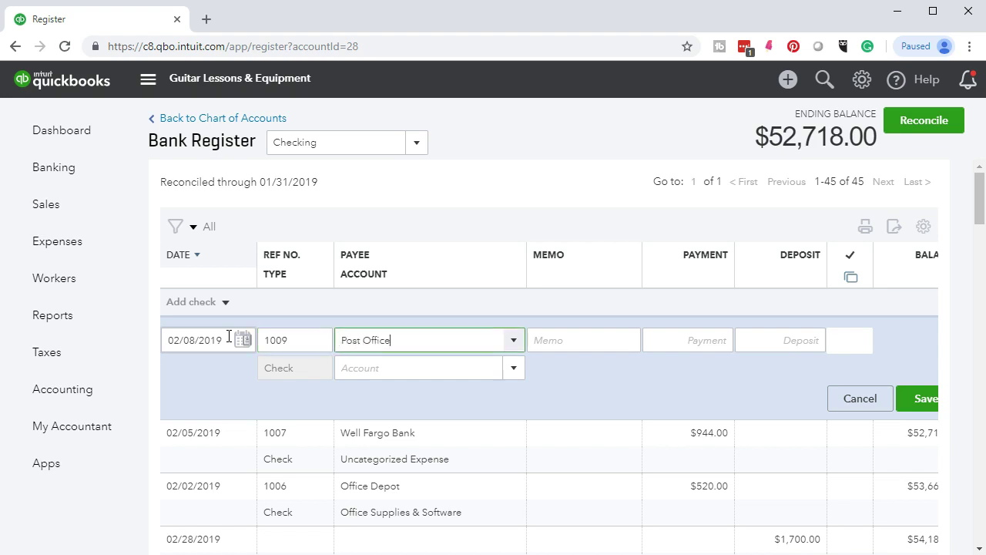
key(Tab)
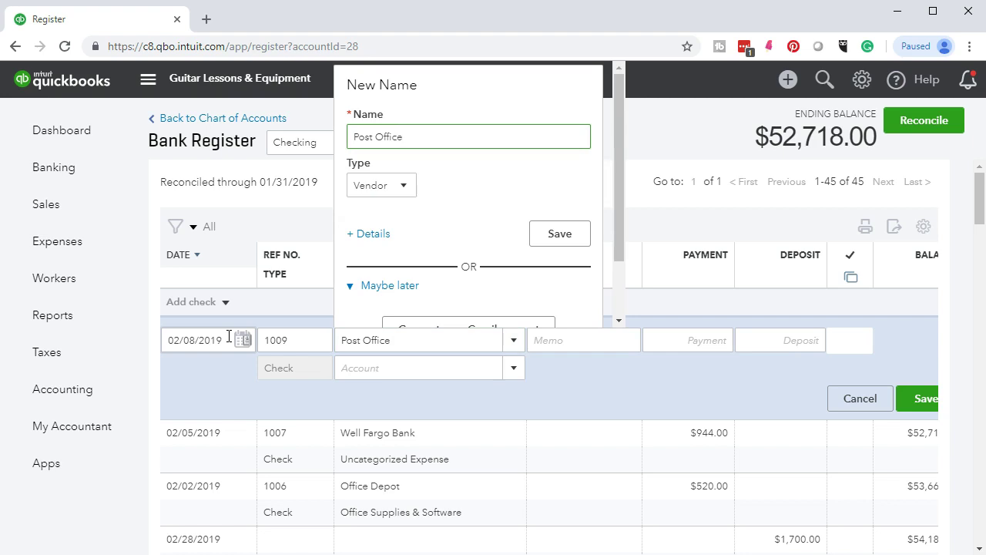
click(548, 241)
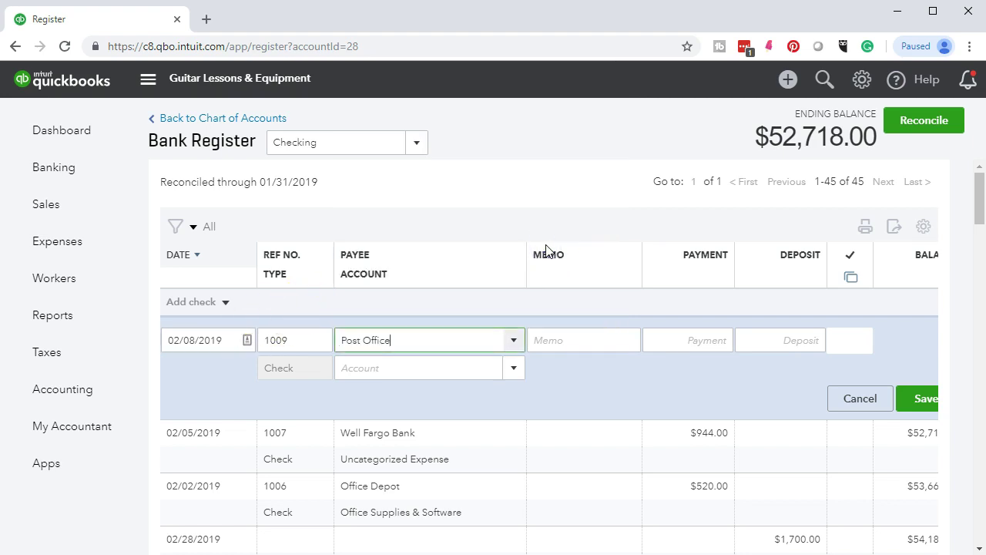
- Set the payment amount of the Post Office check to 120
key(Tab)
key(Tab)
key(Tab)
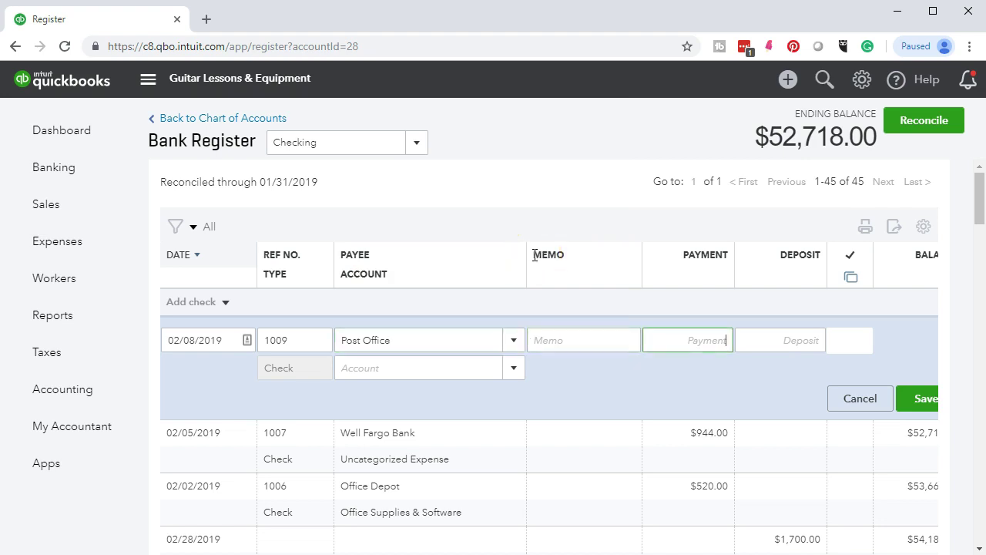
click(674, 330)
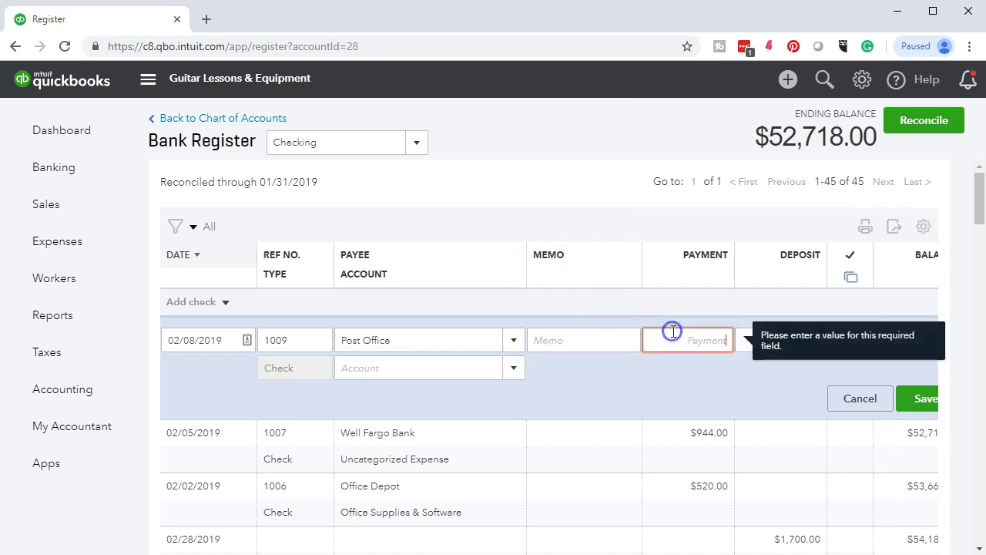
text(120)
key(Tab)
key(Tab)
key(Tab)
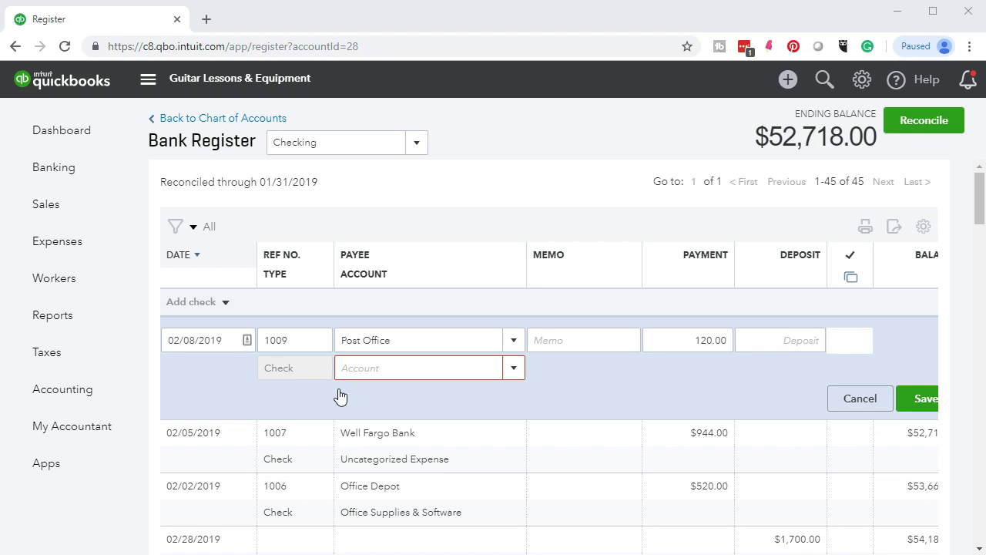
- Enter Postage and Delivery as the Post Office check's account and open the form for adding it as a new account
click(360, 367)
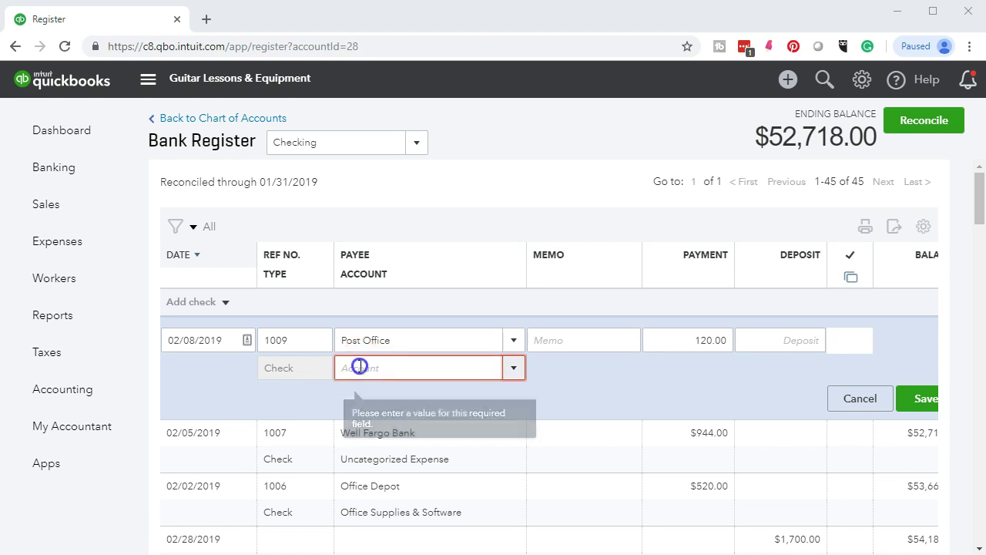
click(512, 371)
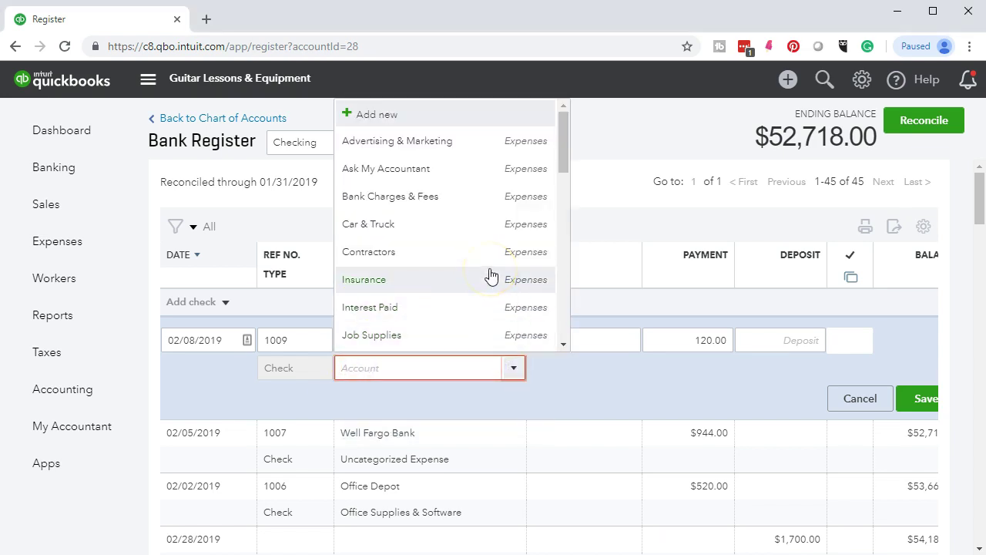
scroll(490, 276, down, 2)
scroll(491, 276, down, 1)
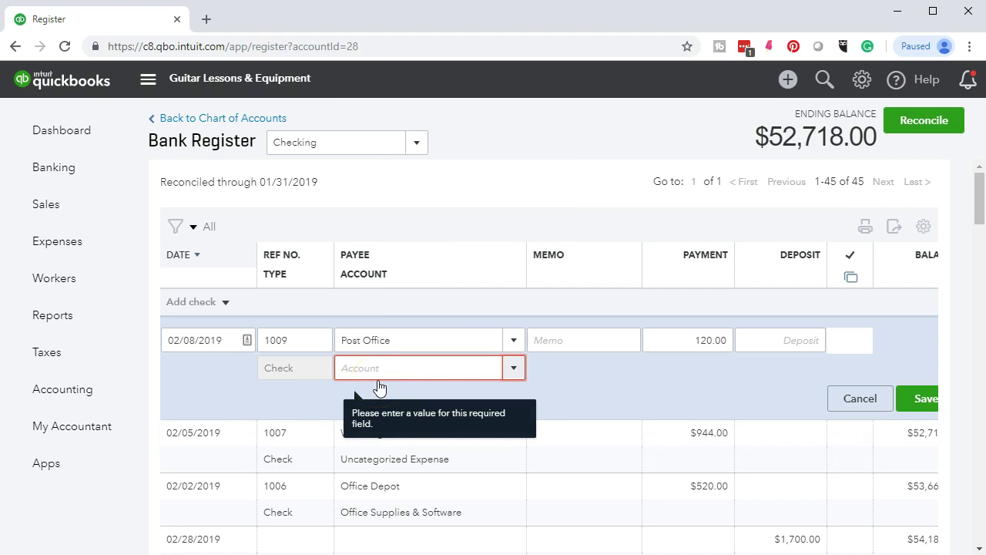
click(361, 368)
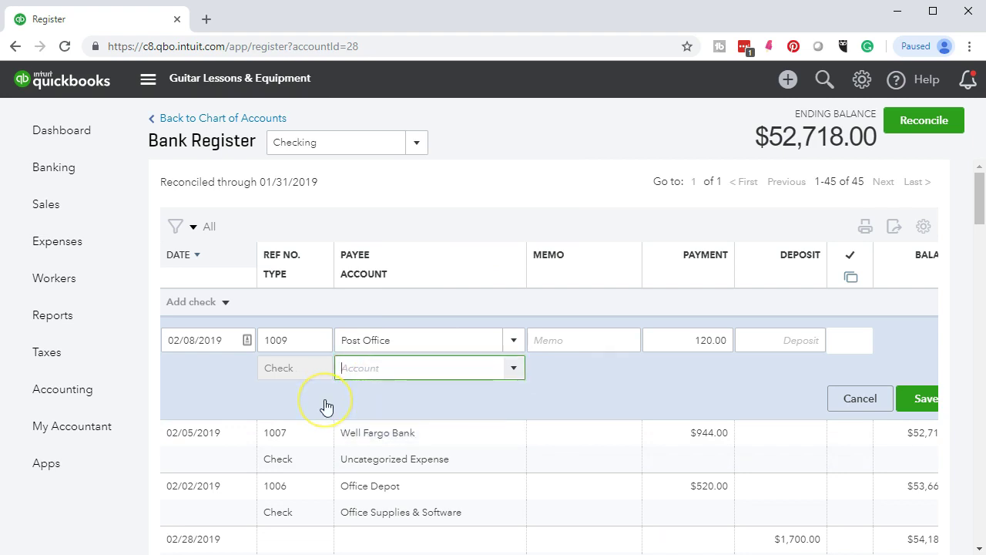
text(Postage )
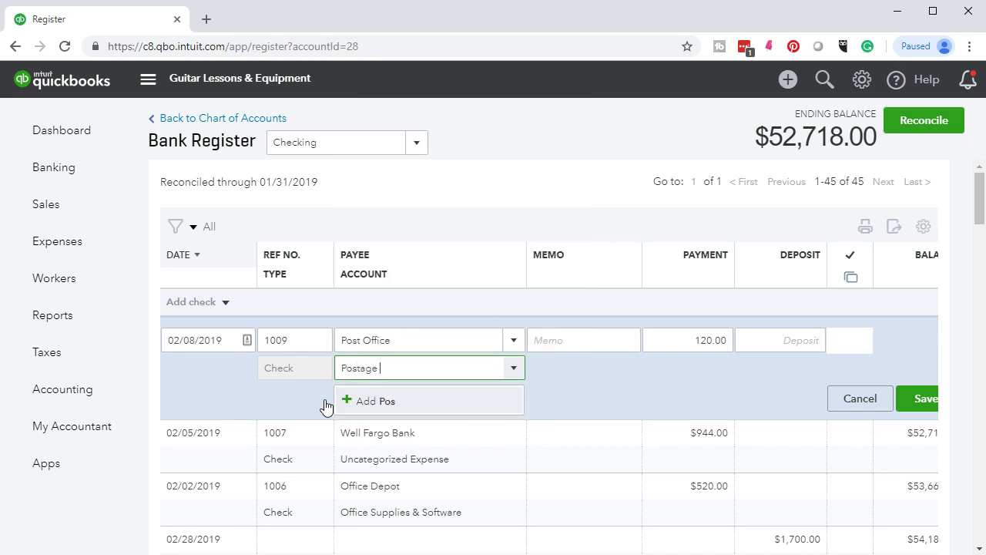
text(and Delivery)
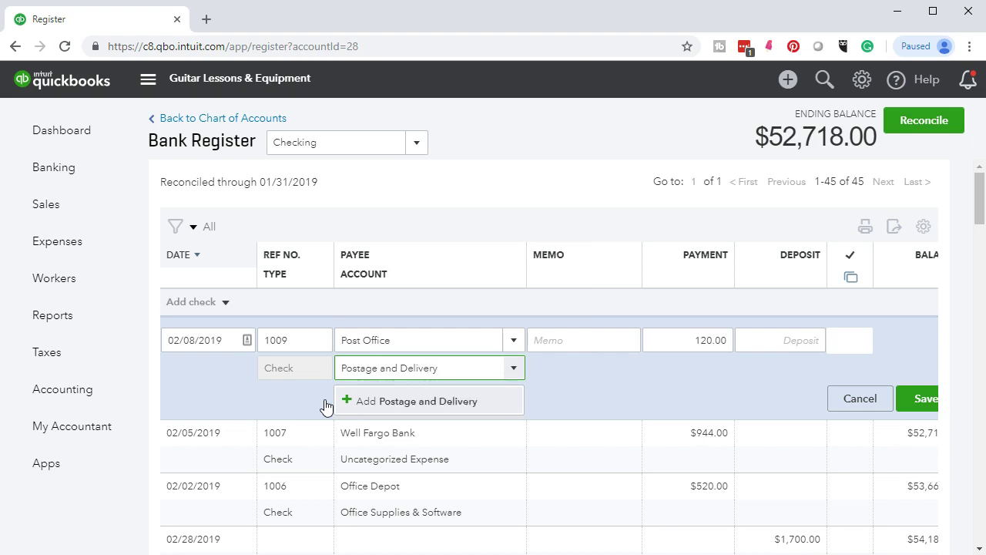
click(403, 407)
click(402, 402)
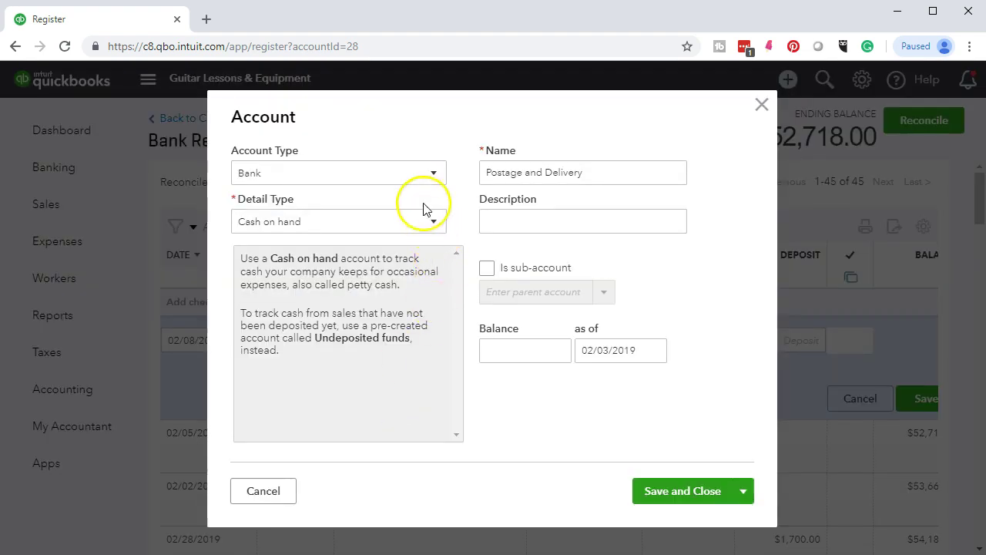
- Save Postage and Delivery as an Expenses account with detail type Other Business Expenses, and save the Post Office check
click(429, 175)
scroll(403, 331, down, 1)
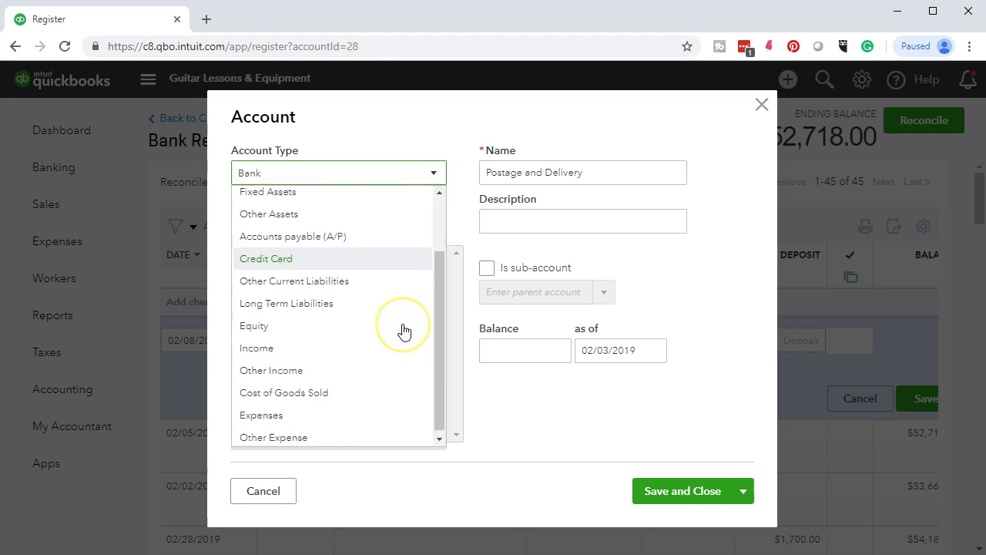
click(341, 414)
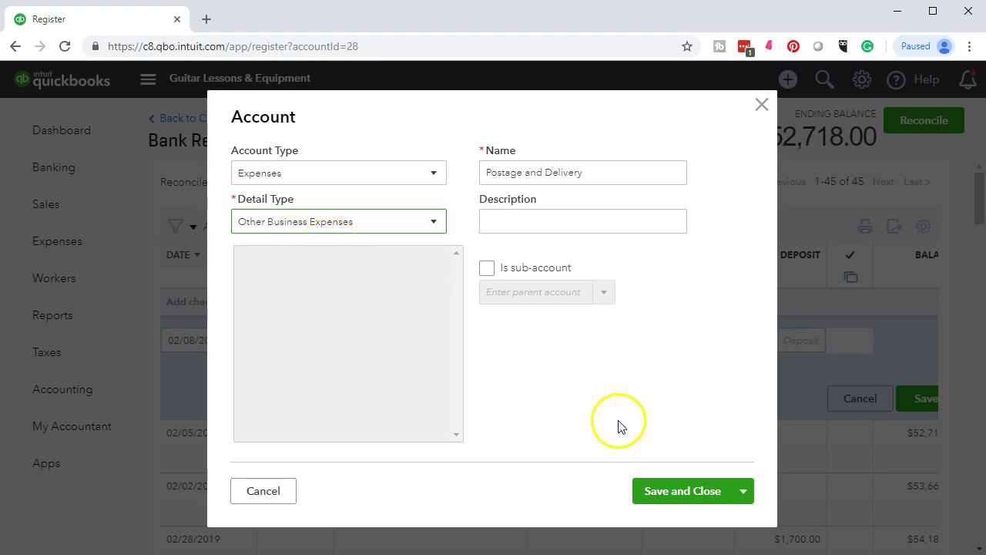
click(666, 489)
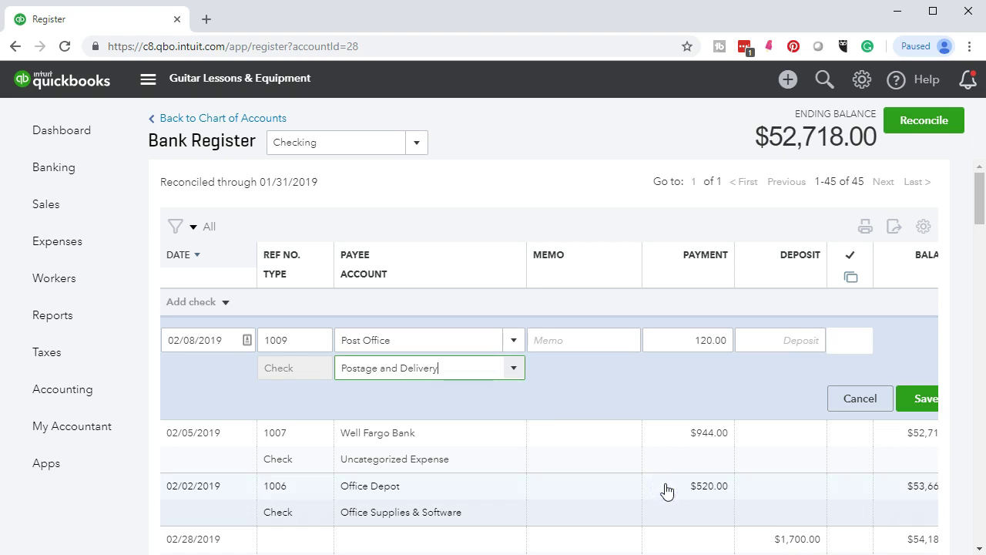
click(925, 398)
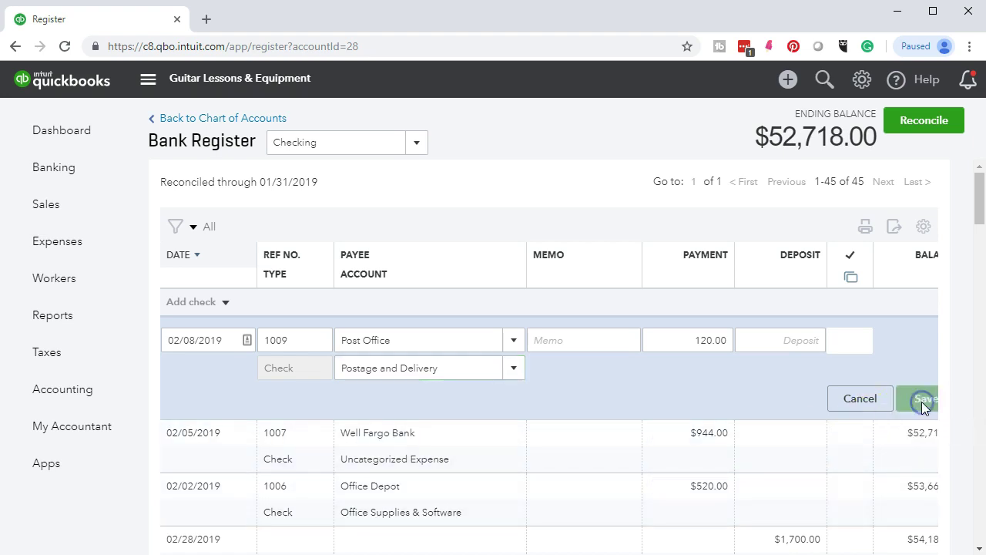
- Switch to the bank statement PDF and highlight the Post office amount of 120
key(alt+Tab)
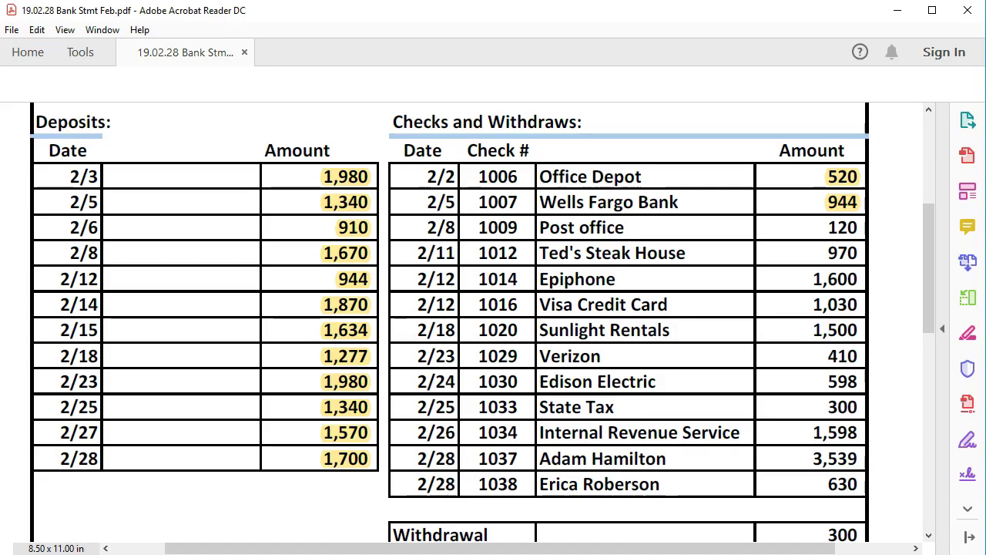
drag(826, 228, 863, 224)
right_click(847, 237)
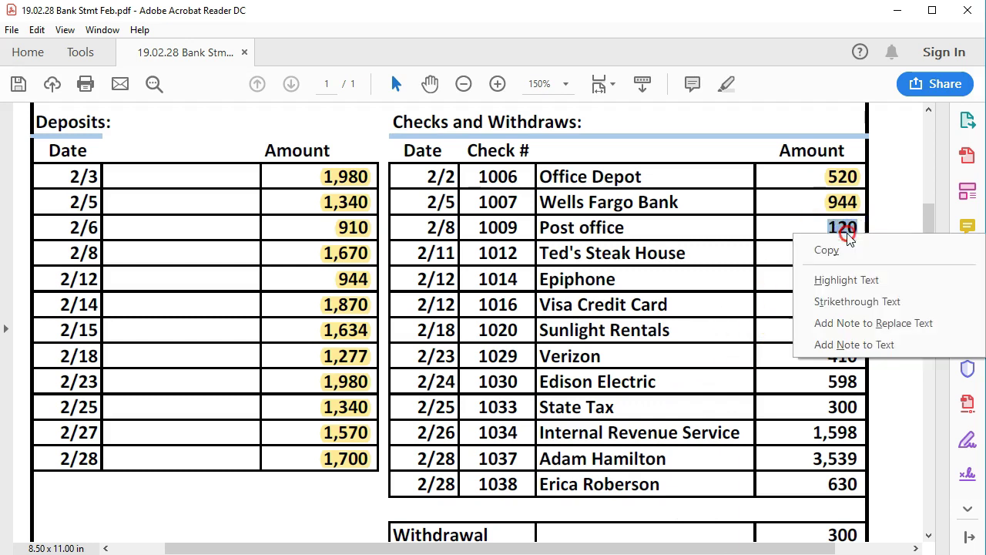
click(846, 280)
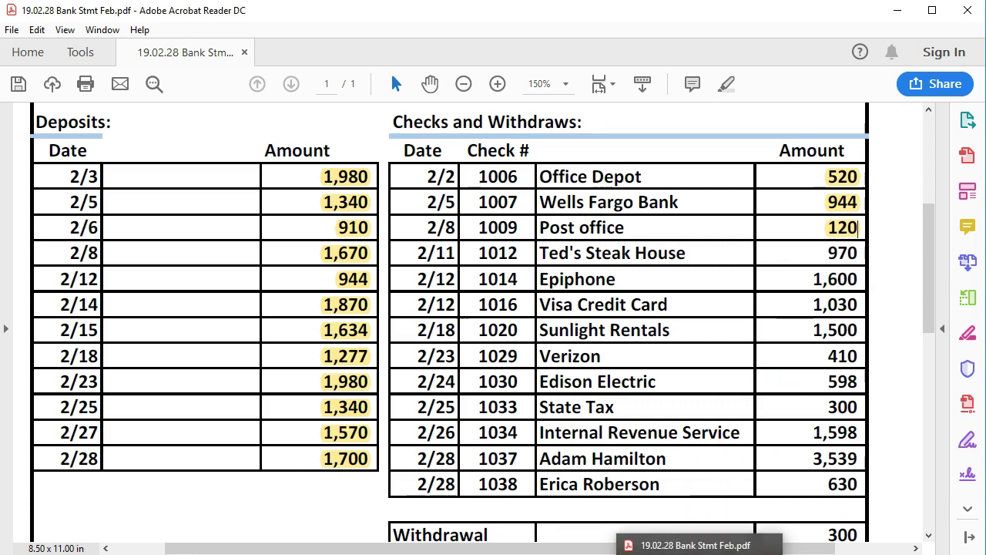
- Switch back to the QuickBooks register and set the new check's date to 02/11/2019
click(700, 554)
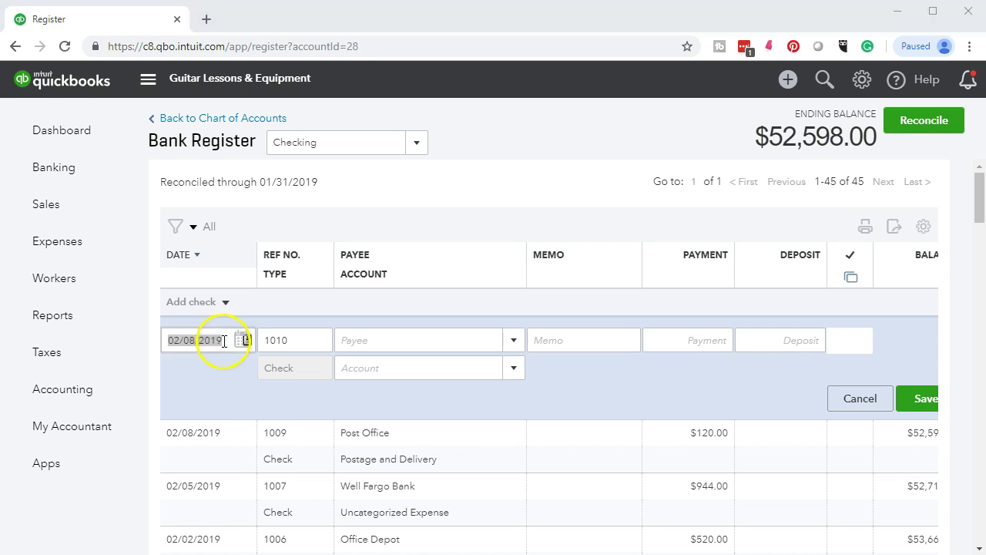
drag(224, 341, 177, 345)
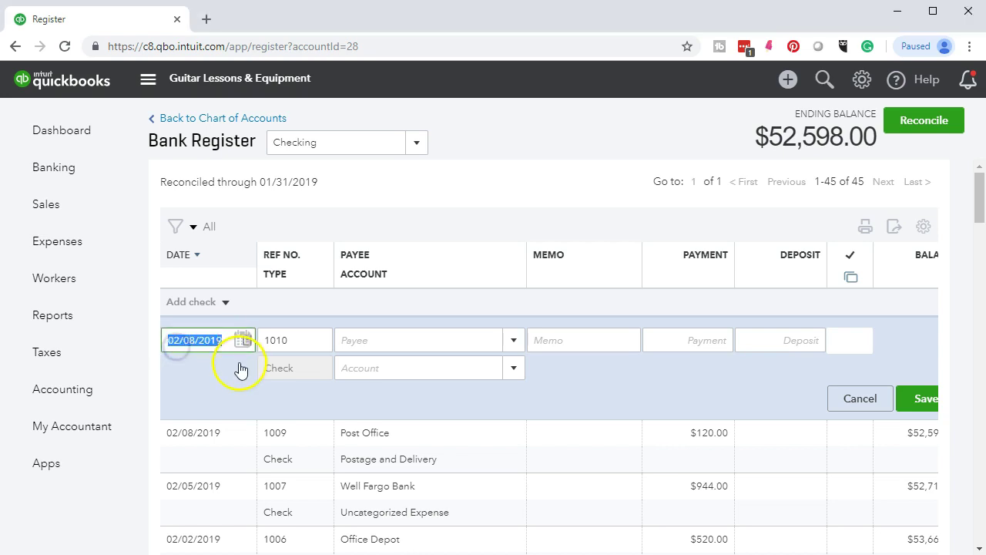
key(plus)
key(plus)
key(plus)
key(Tab)
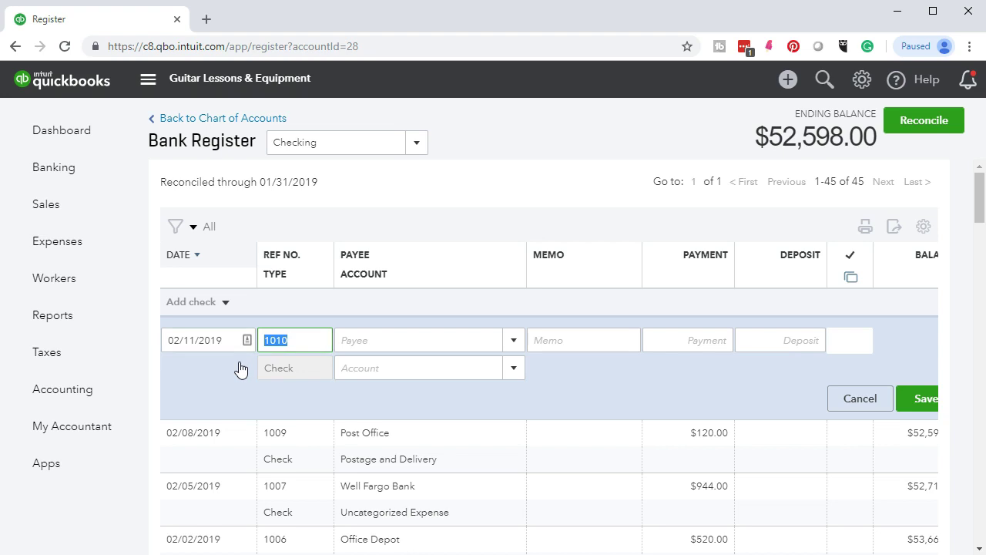
- Set the check's reference number to 1012 and add Ted's Steak House as its payee, saved as a new vendor
text(1012)
key(Tab)
text(Ted)
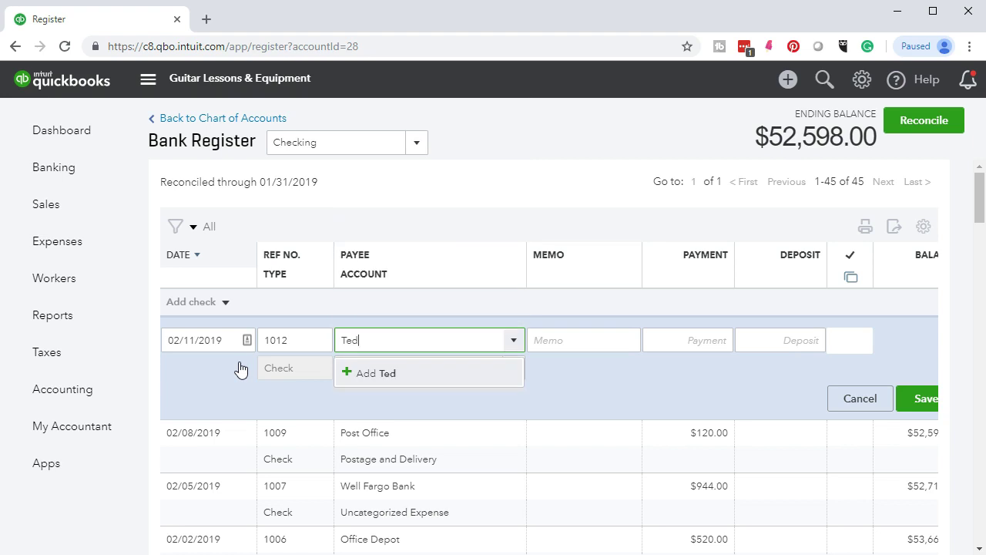
text('s Steak House)
key(Return)
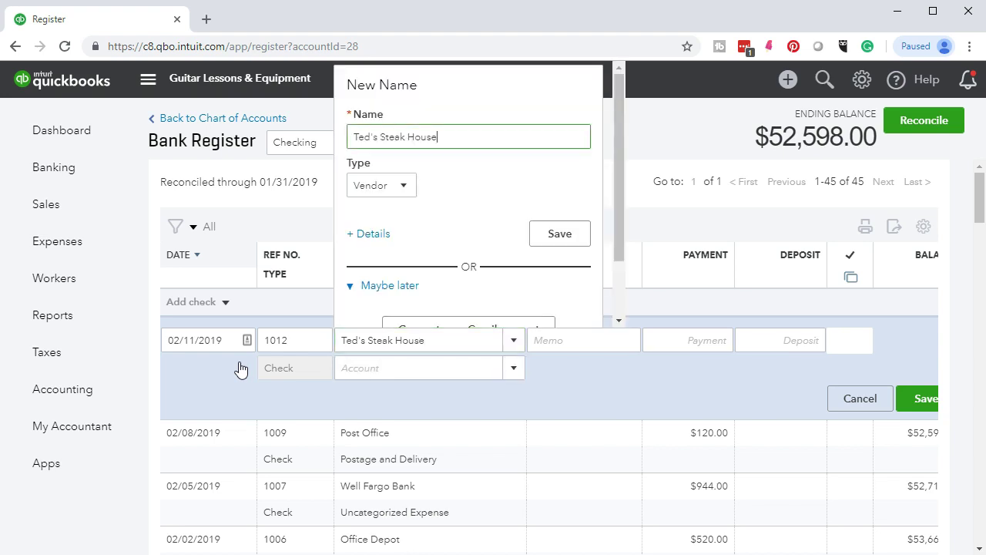
click(553, 235)
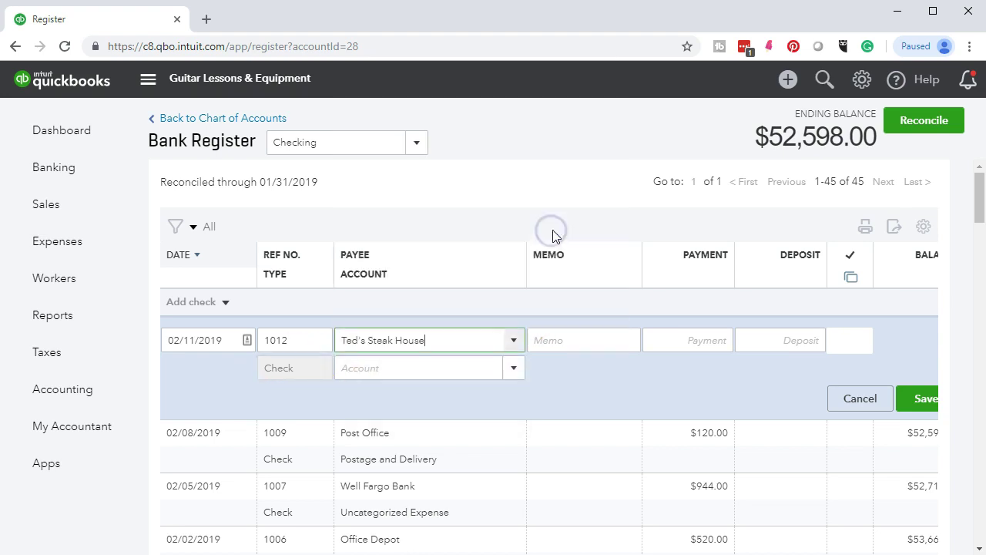
- Enter a payment of 970 to the Uncategorized Expense account for the Ted's Steak House check and save it
click(682, 335)
text(970)
key(Tab)
key(Tab)
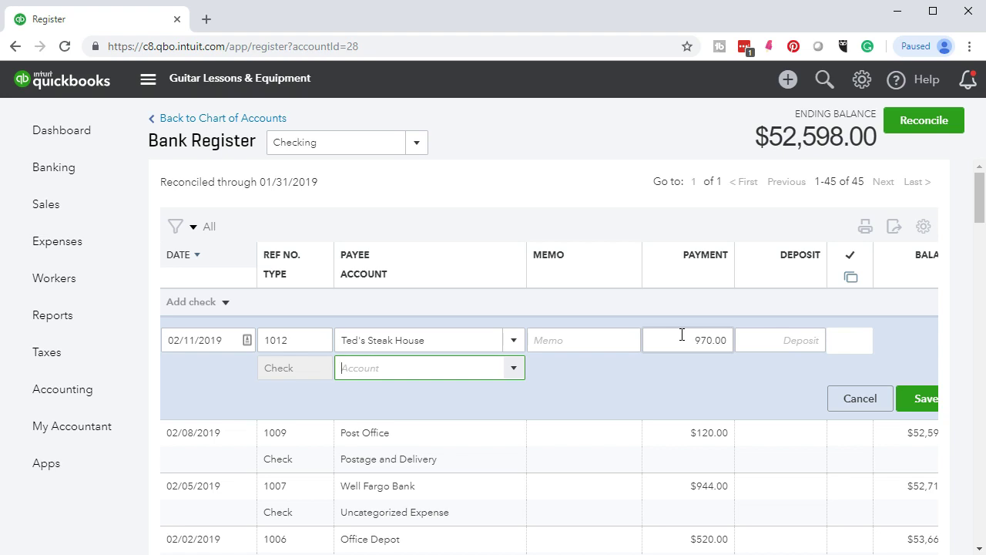
text(Uncategorized Expense)
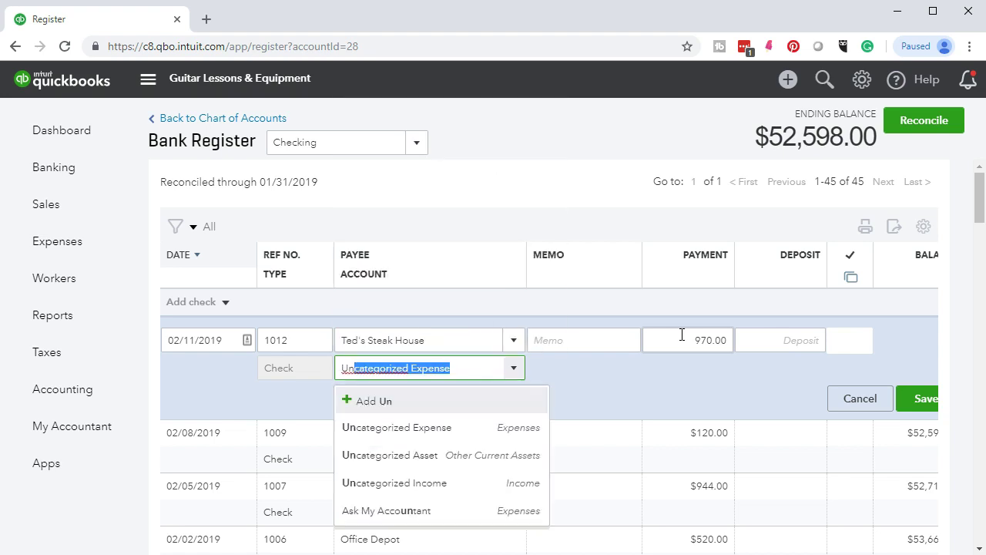
key(Tab)
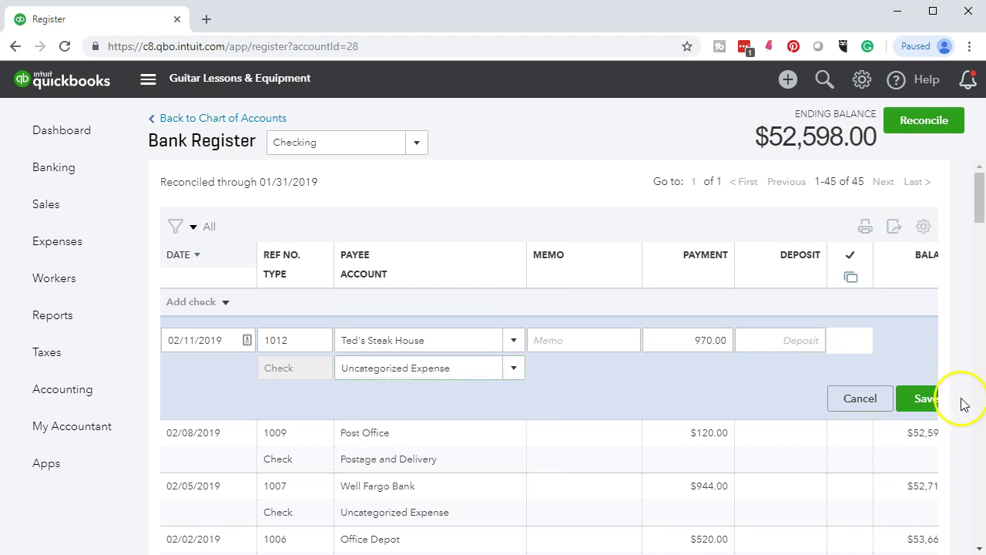
click(922, 399)
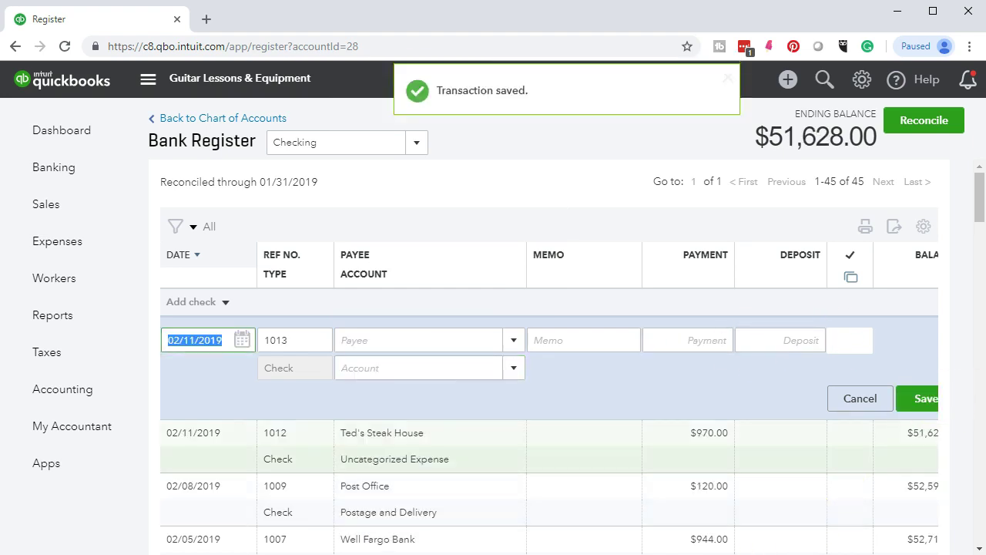
- Switch to the Word open items document and add a bullet for the 02/11 Ted's Steak House payment of 970, asking "Business or personal?"
key(alt+Tab)
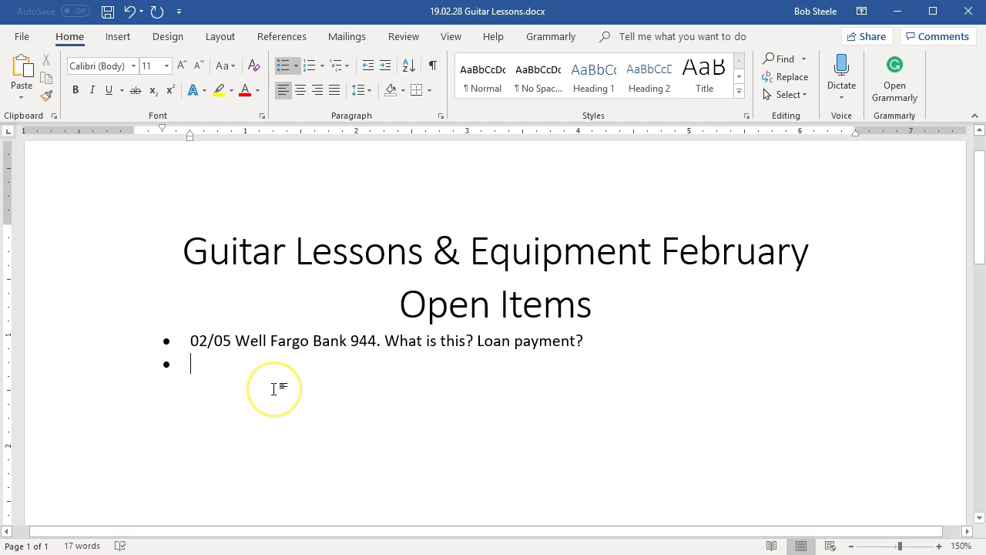
text(02/11 )
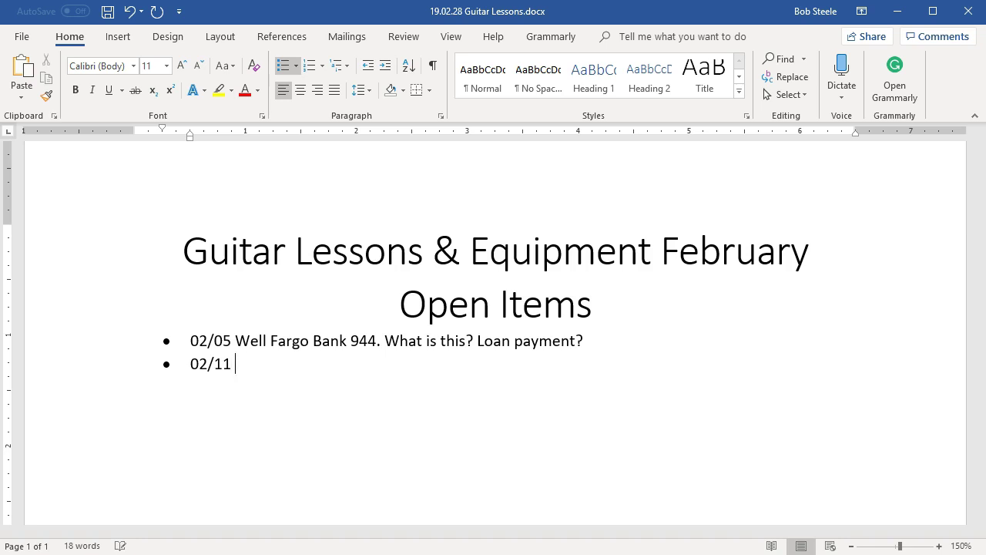
text(Ted')
text(s Steak H)
text(ous 970)
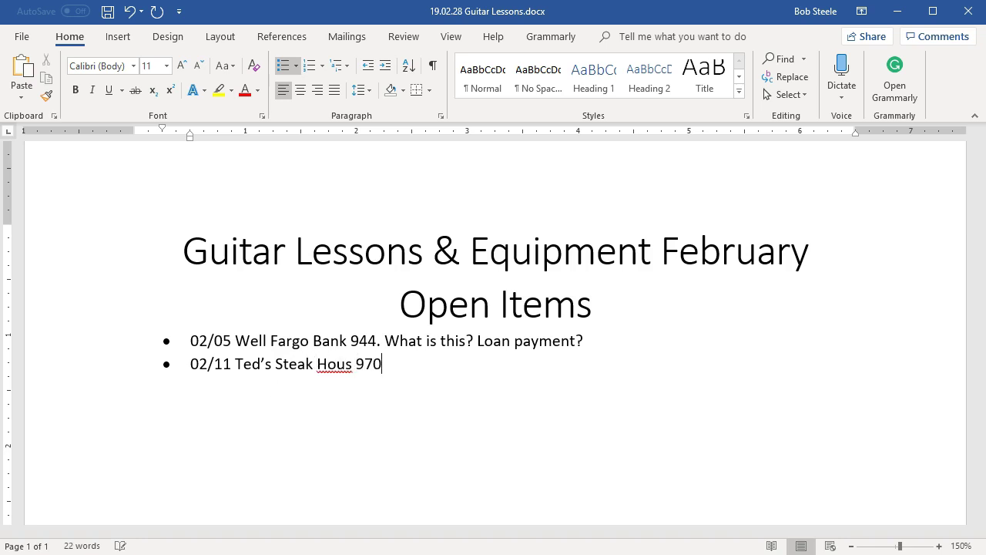
text(. Bu)
text(siness)
text(personal.)
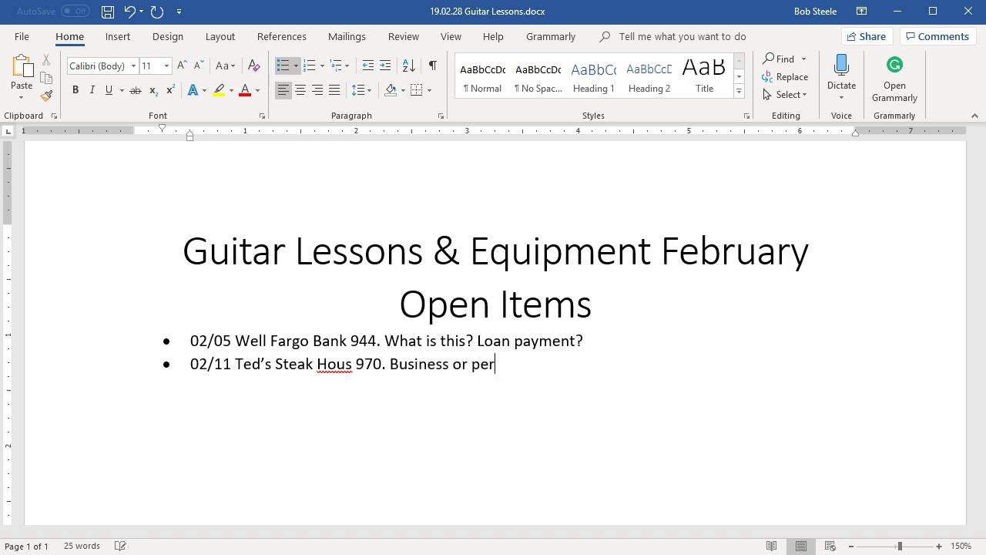
key(BackSpace)
text(?)
key(Return)
- Correct the misspelled "House" in the Ted's Steak House bullet, save the document and return to the QuickBooks register
right_click(331, 363)
click(381, 385)
click(247, 382)
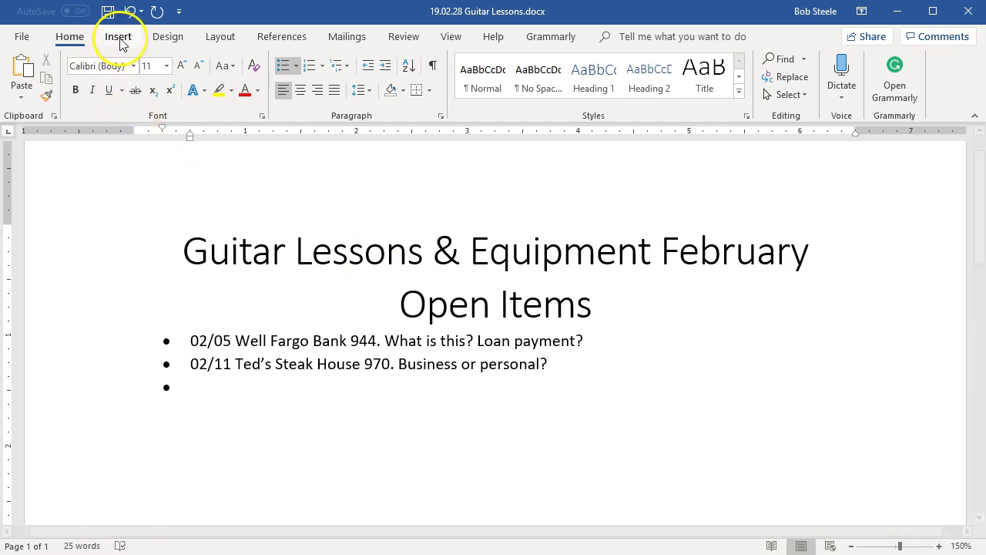
click(108, 11)
click(897, 11)
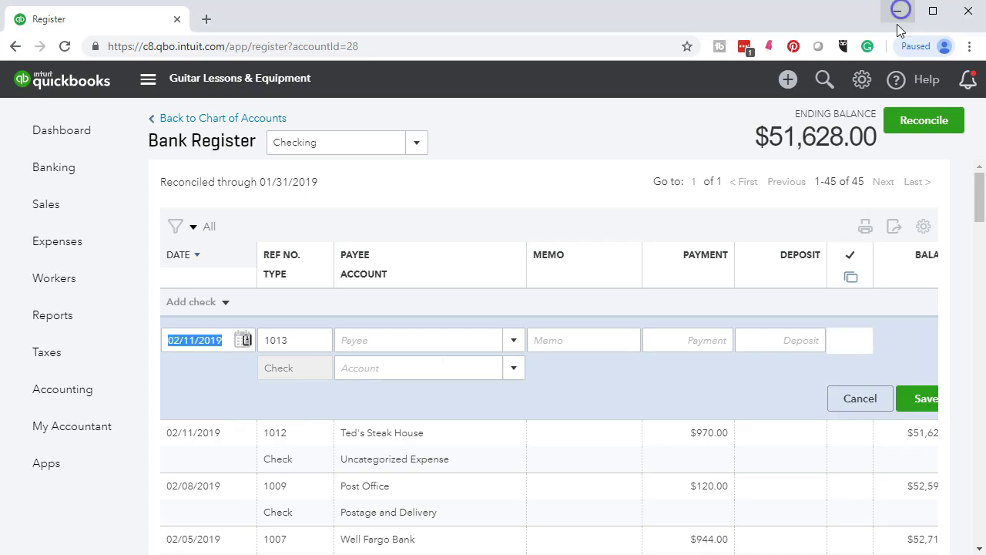
- Switch to the bank statement PDF and highlight the Ted's Steak House amount of 970
mouse_move(699, 554)
click(699, 532)
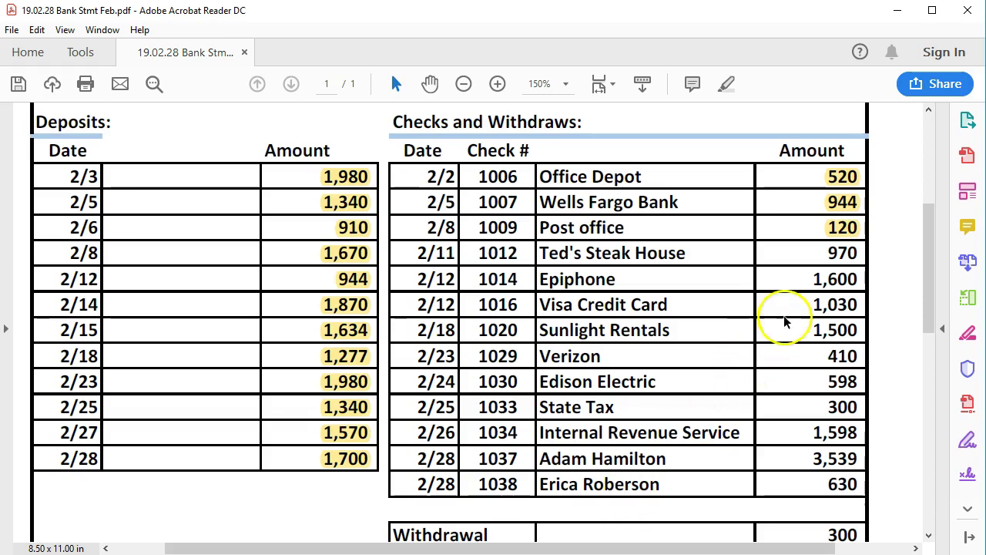
drag(814, 281, 867, 255)
right_click(868, 255)
click(860, 301)
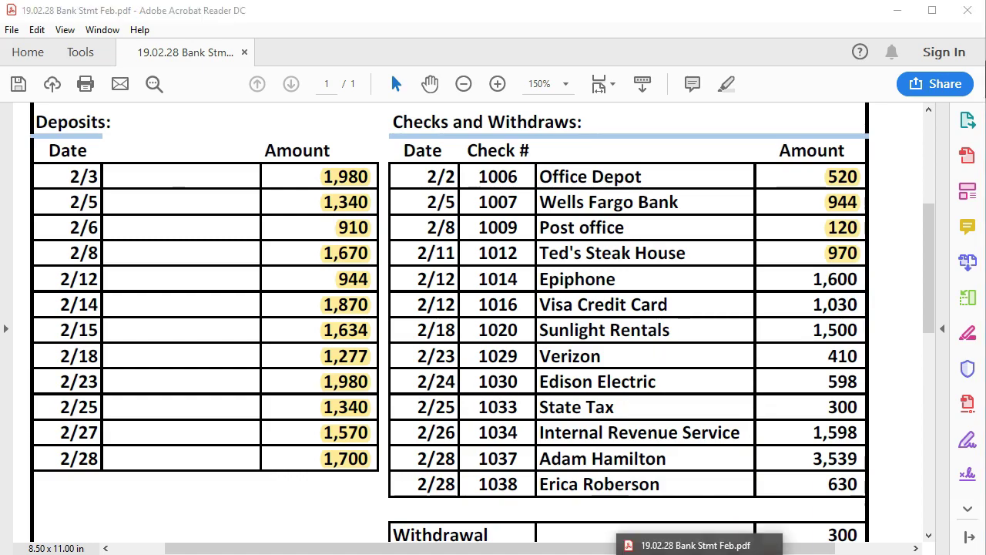
- Switch back to the QuickBooks register and set the new check's date to 02/12/2019
click(698, 552)
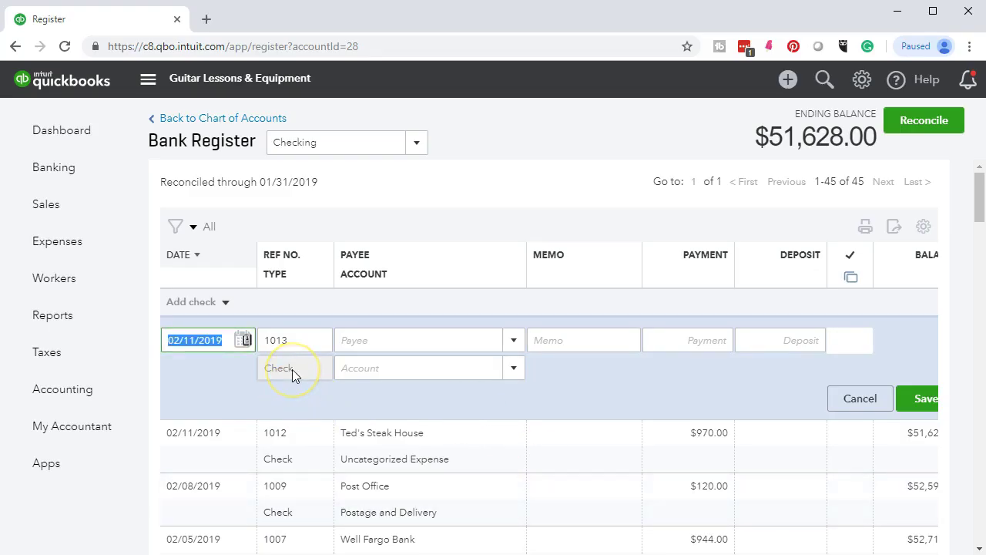
key(plus)
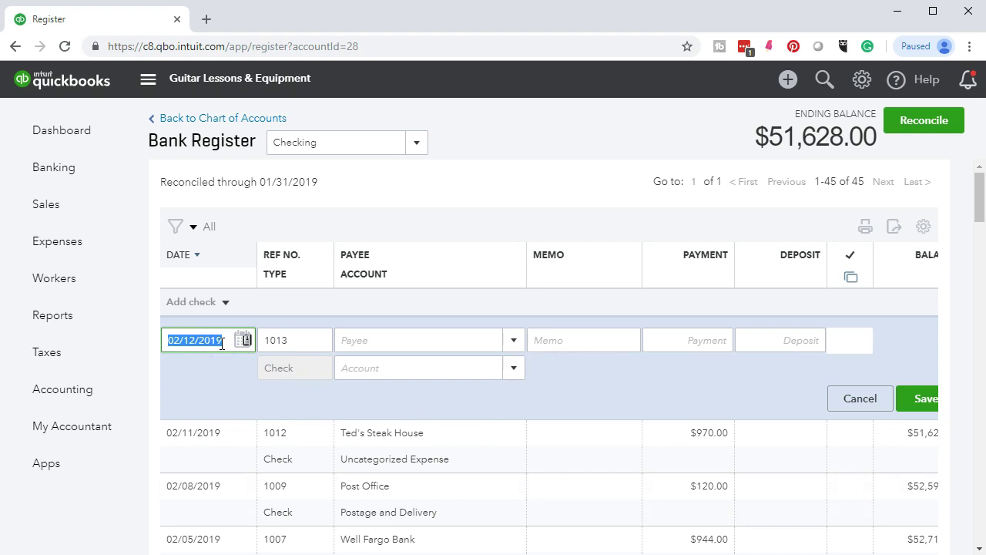
key(Tab)
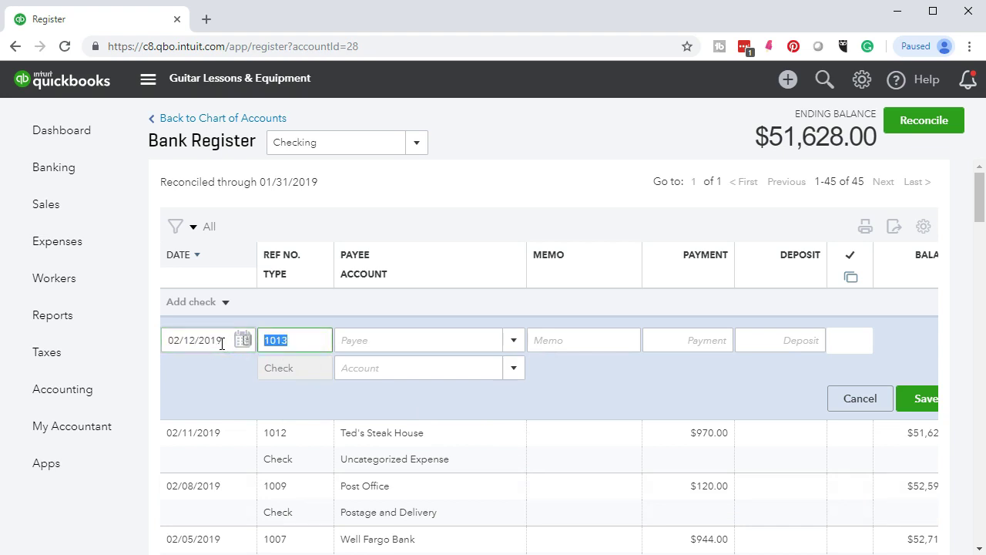
- Set the check's reference number to 1014 and choose the existing vendor Epiphone as its payee
text(1014)
key(Tab)
text(Ep)
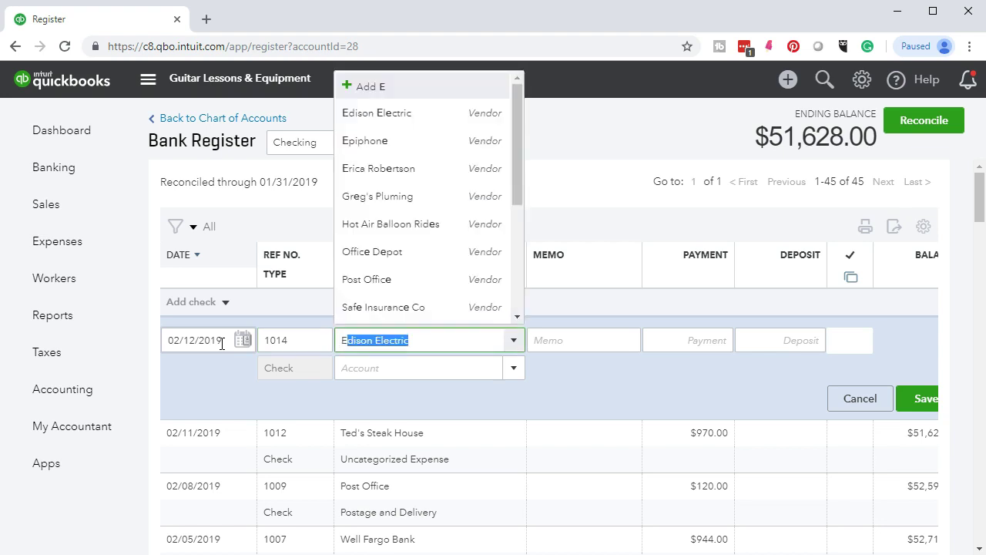
key(Tab)
key(Tab)
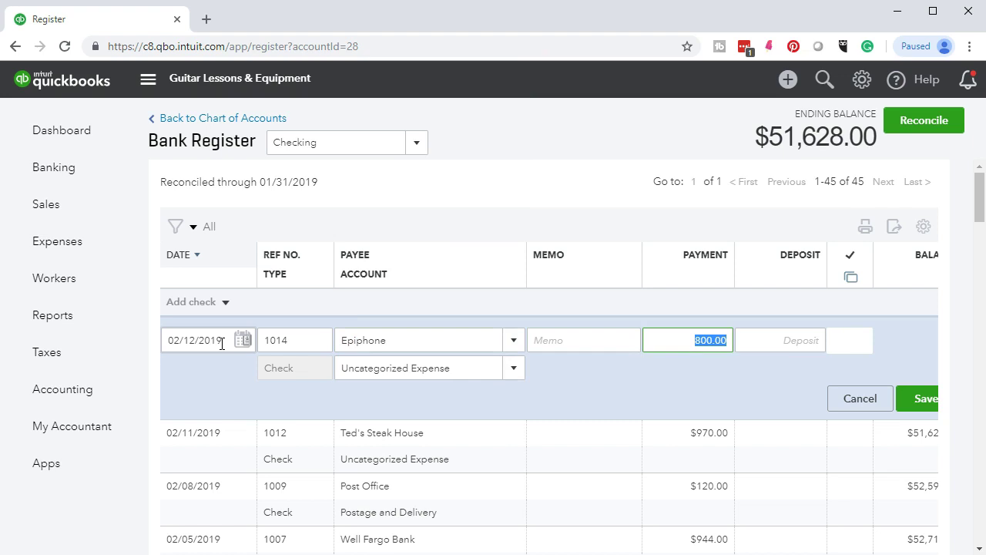
- Set the Epiphone check's payment to 1600 and save it, keeping the Uncategorized Expense account
text(1600)
key(Tab)
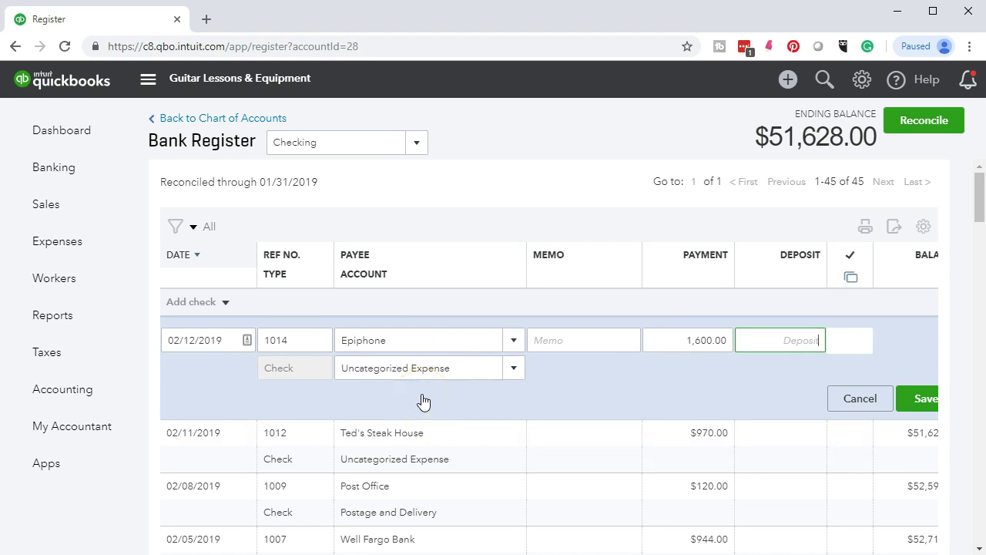
click(911, 404)
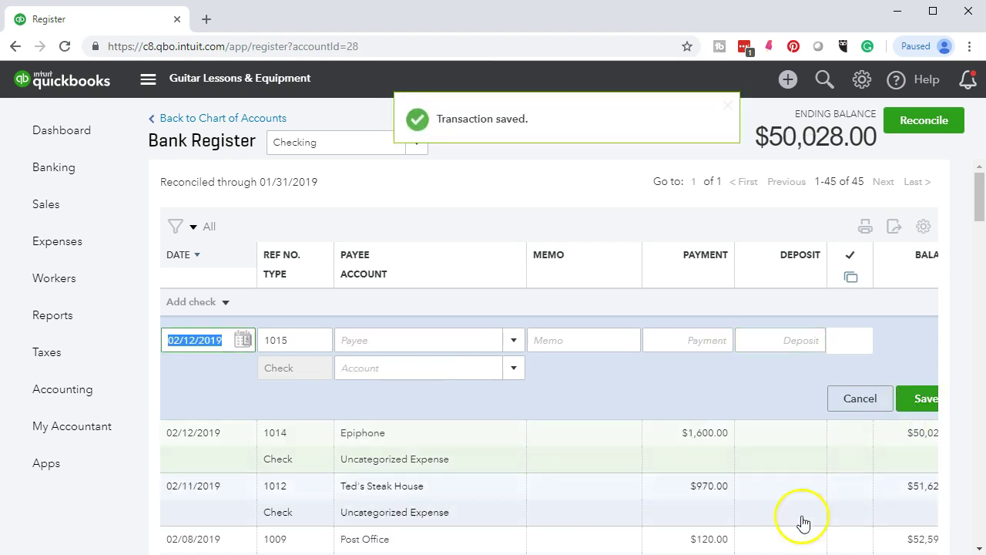
- Switch to the Word open items document, add the bullet "02/12 Epiphone. Who is Epiphone?", start another bullet and save the document
key(alt+Tab)
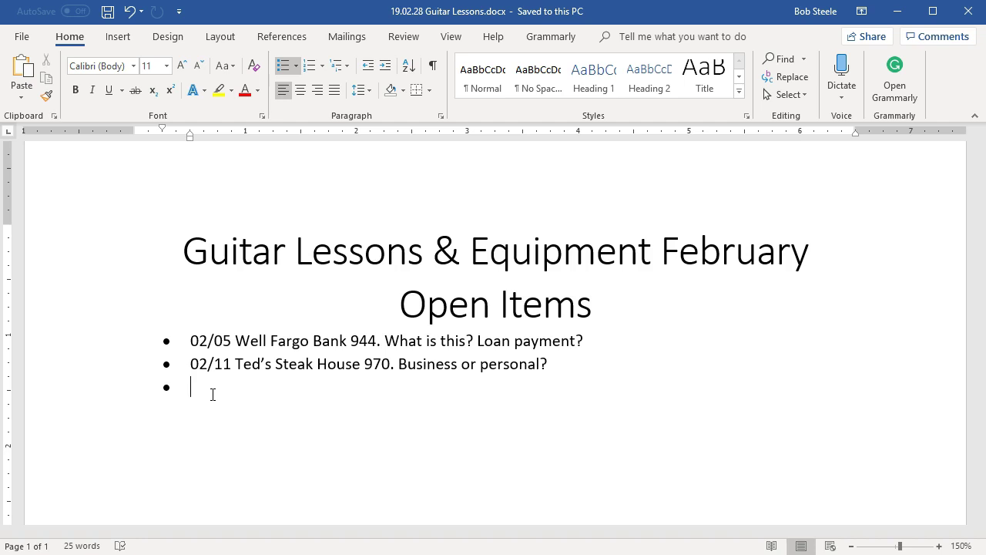
text(02)
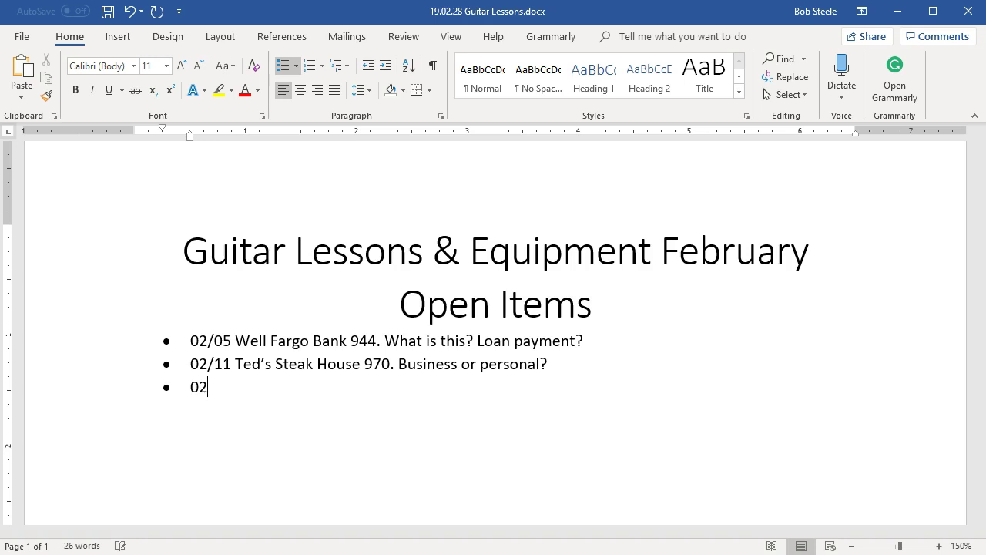
text(/12 Epiphone. Who is Epiphone.)
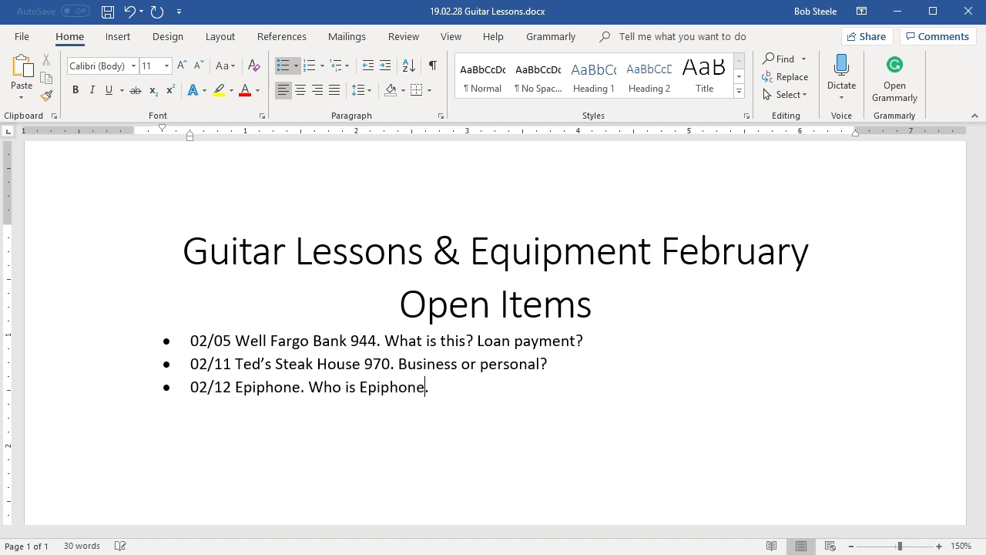
key(BackSpace)
key(BackSpace)
text(?)
key(Return)
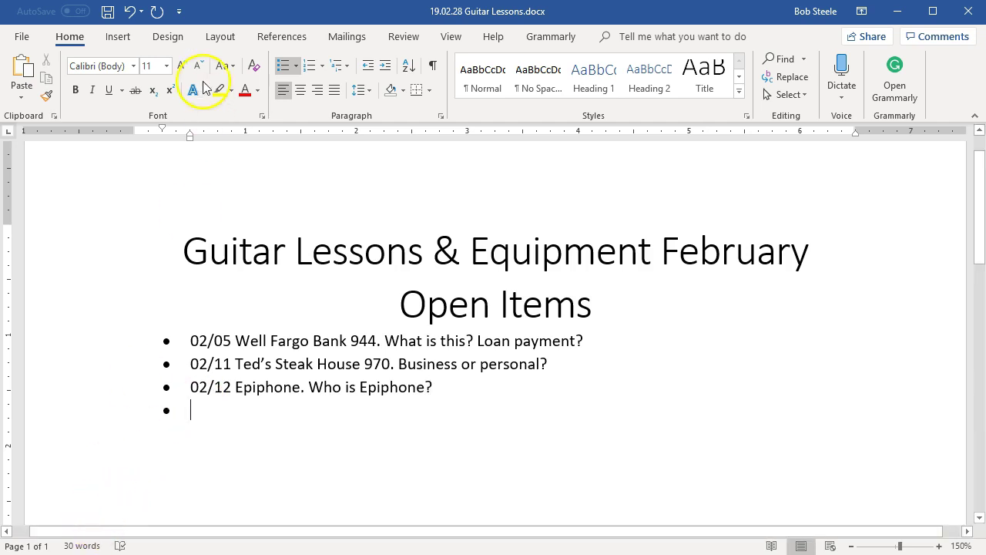
click(107, 13)
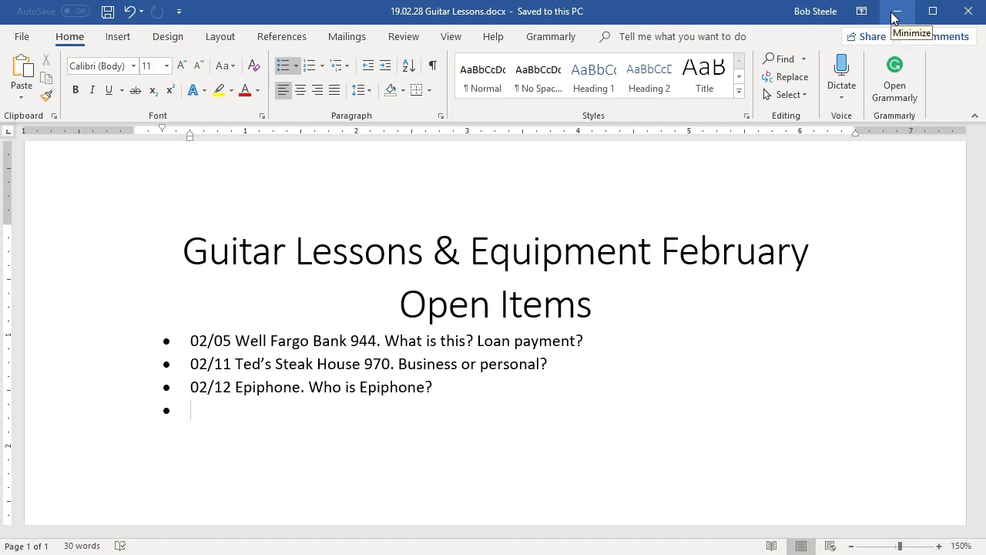
- Switch to the bank statement PDF and highlight the Epiphone amount of 1,600
click(894, 13)
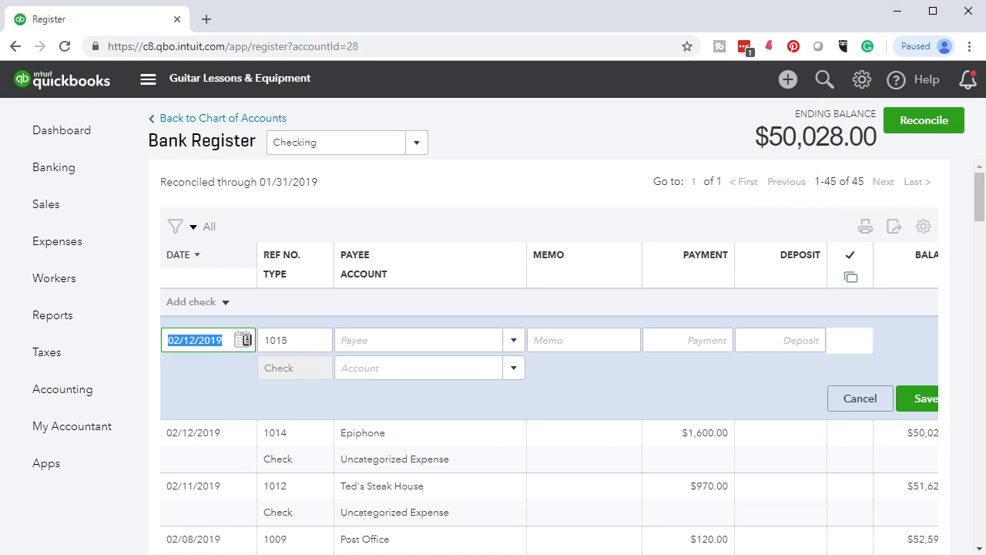
click(649, 553)
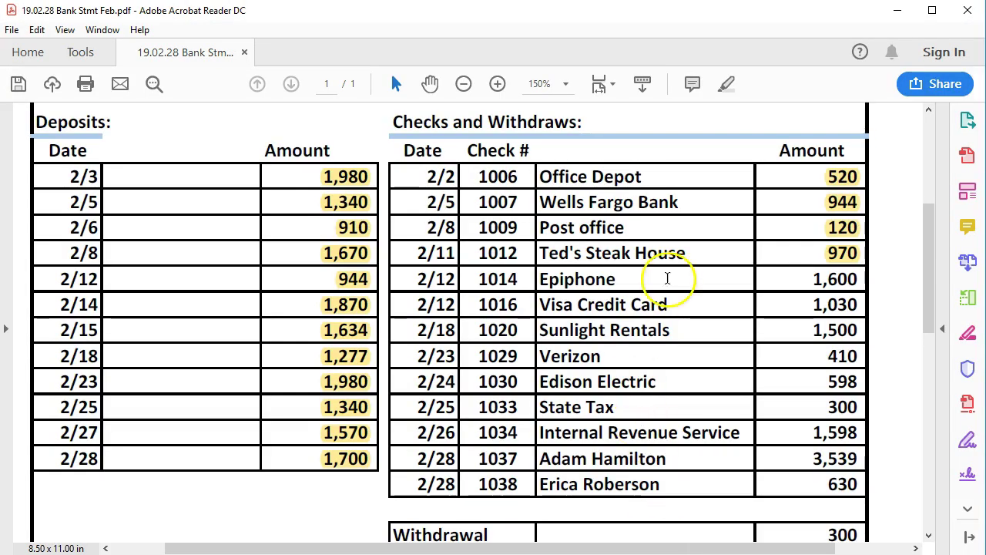
drag(809, 281, 862, 283)
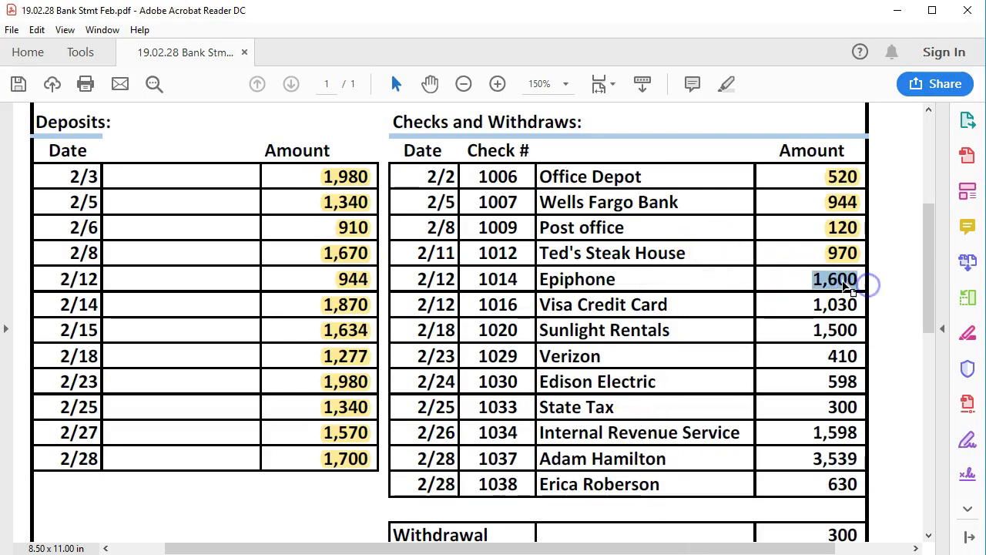
right_click(850, 286)
click(856, 325)
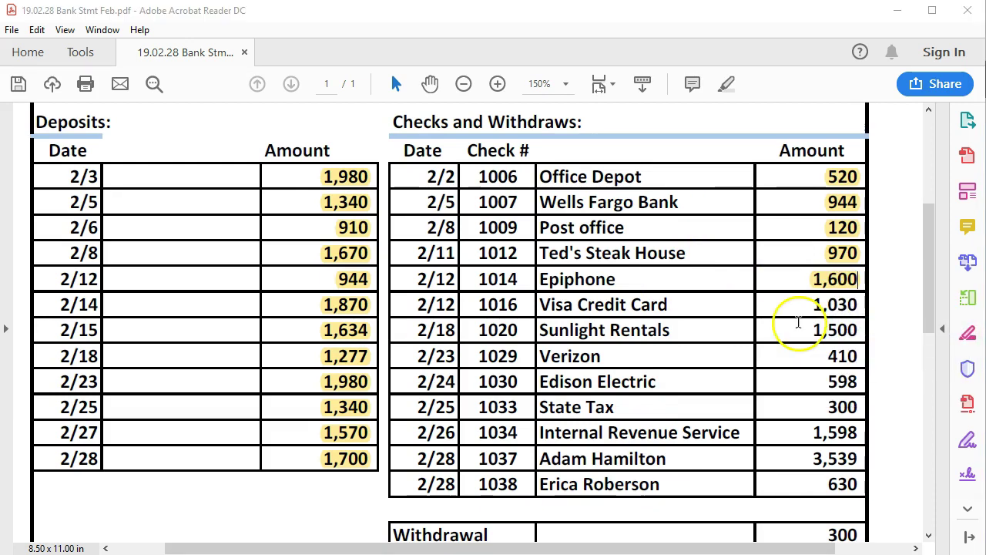
- Switch back to the QuickBooks register and set the new check's date to 02/18/2019
click(723, 554)
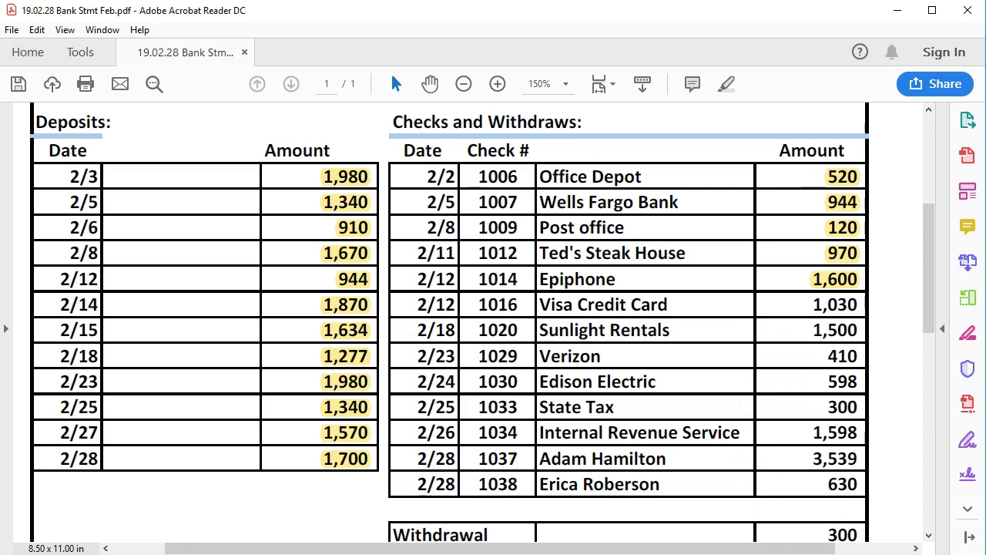
click(700, 554)
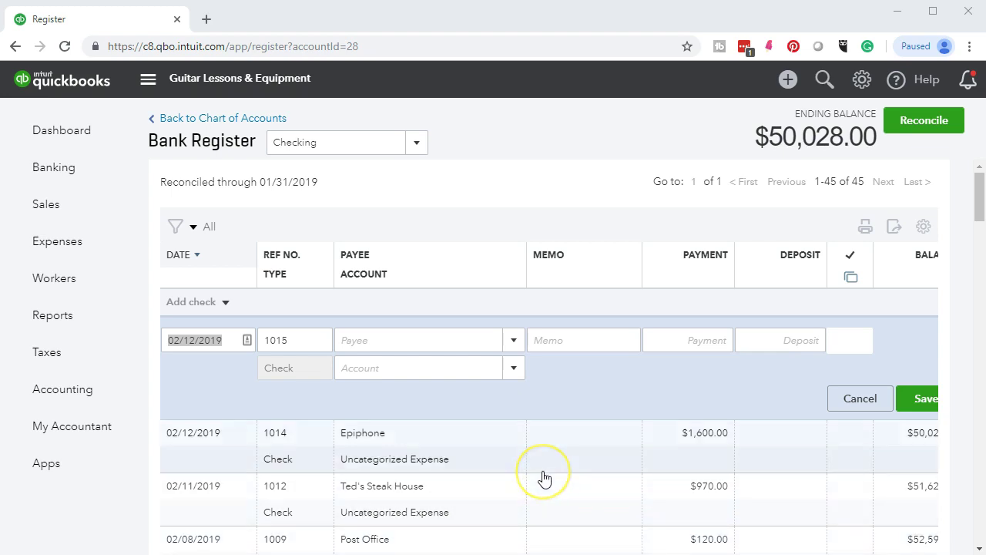
click(241, 345)
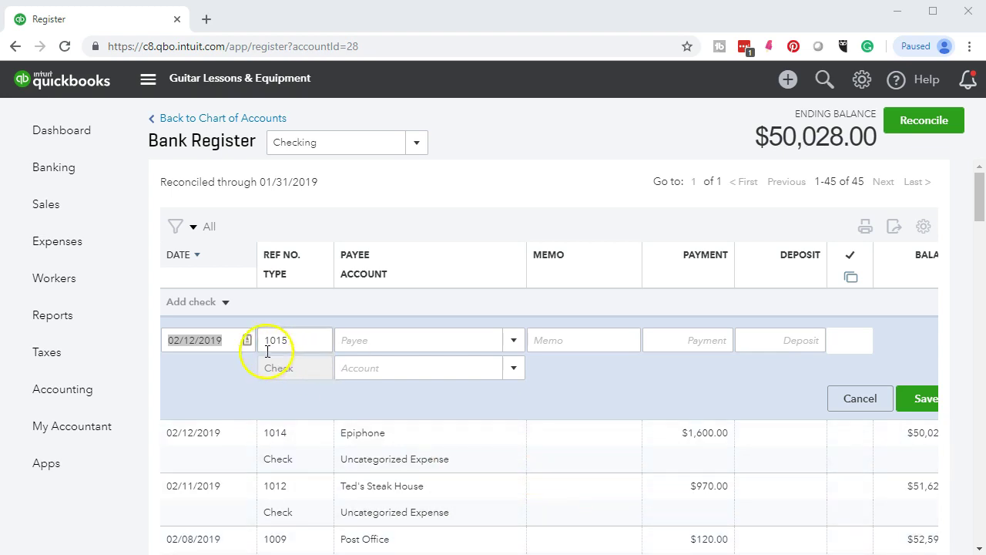
key(plus)
key(plus)
key(plus)
key(plus)
key(plus)
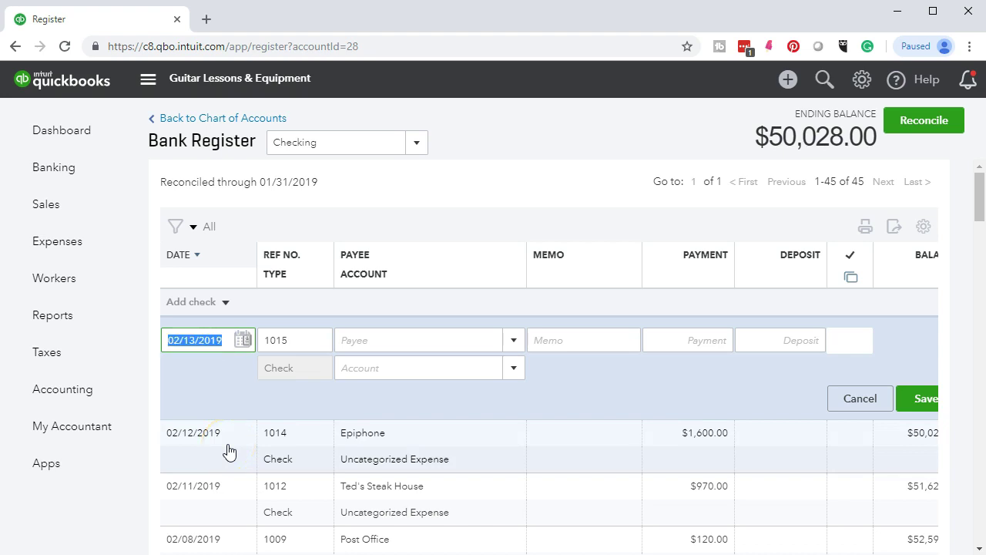
key(plus)
key(Tab)
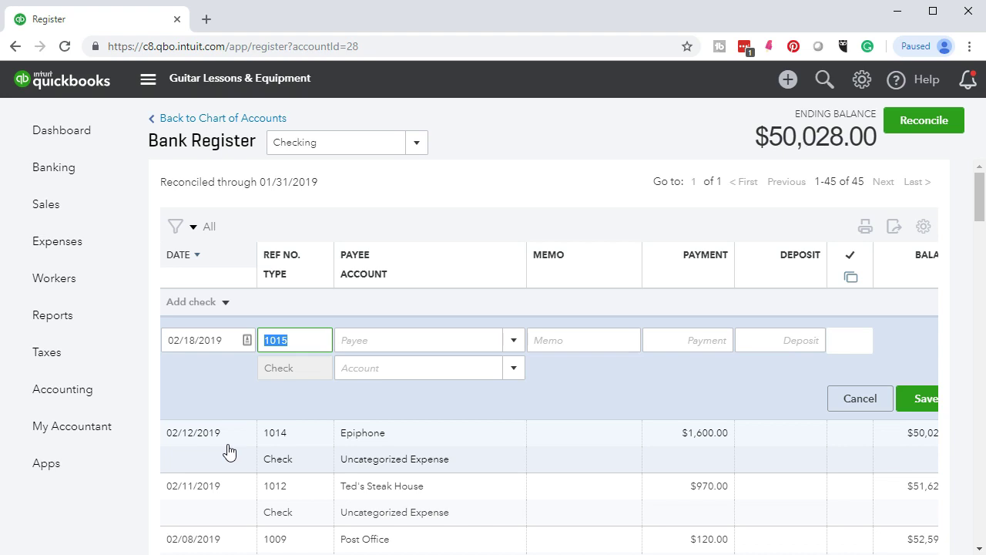
- Set the check's reference number to 1016 and choose the existing vendor Visa Credit Card as its payee
text(1016)
key(Tab)
text(Visa)
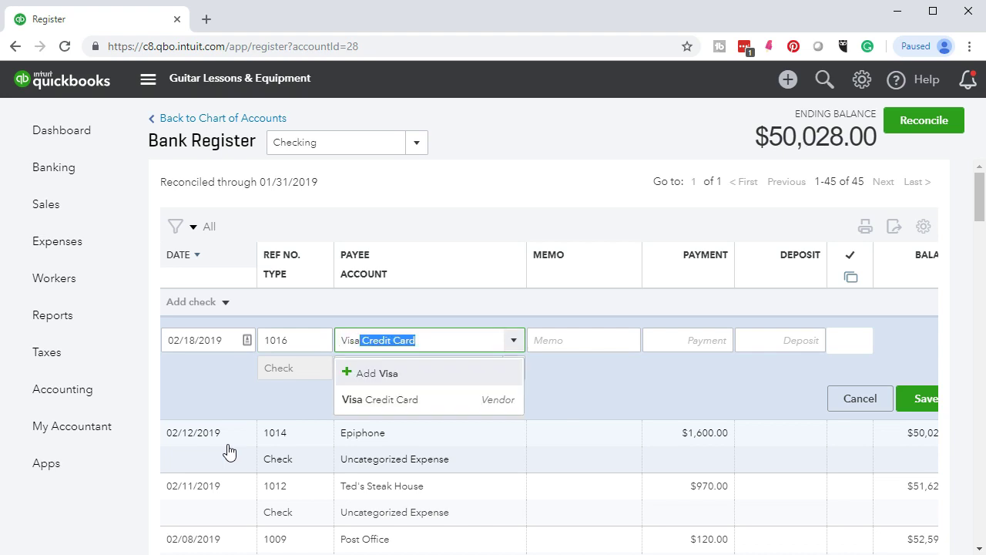
key(Tab)
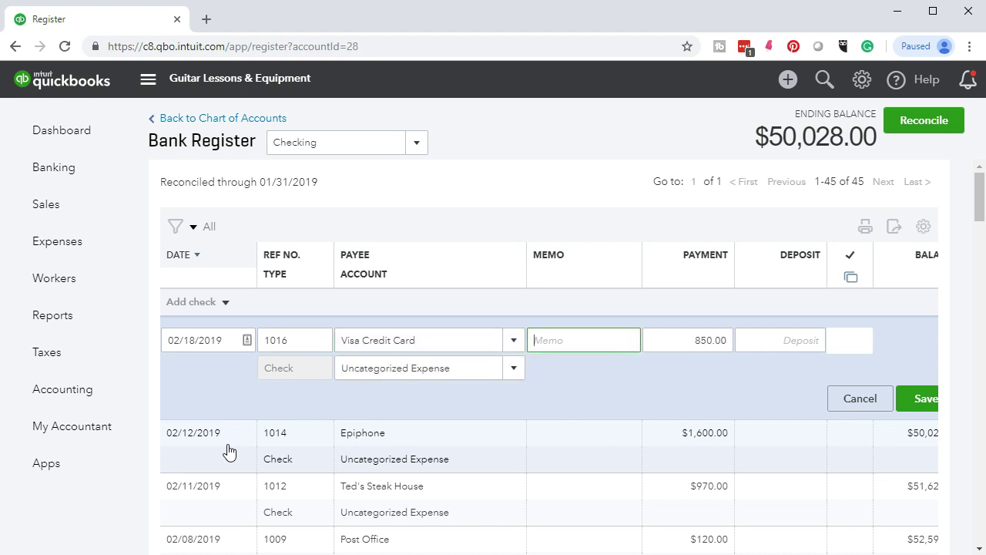
- Set the Visa Credit Card check's payment to 1030 and save it, keeping the Uncategorized Expense account
key(Tab)
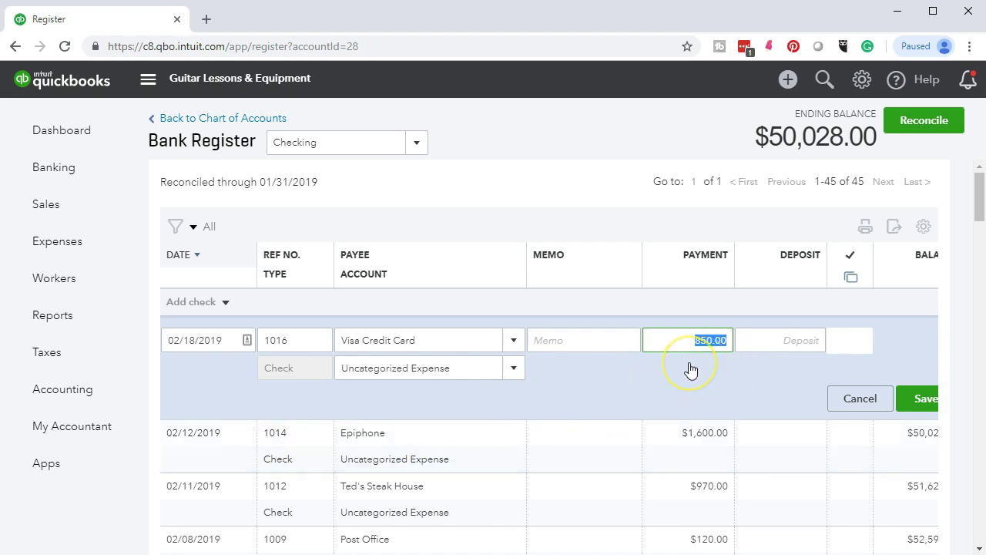
text(1030)
key(Tab)
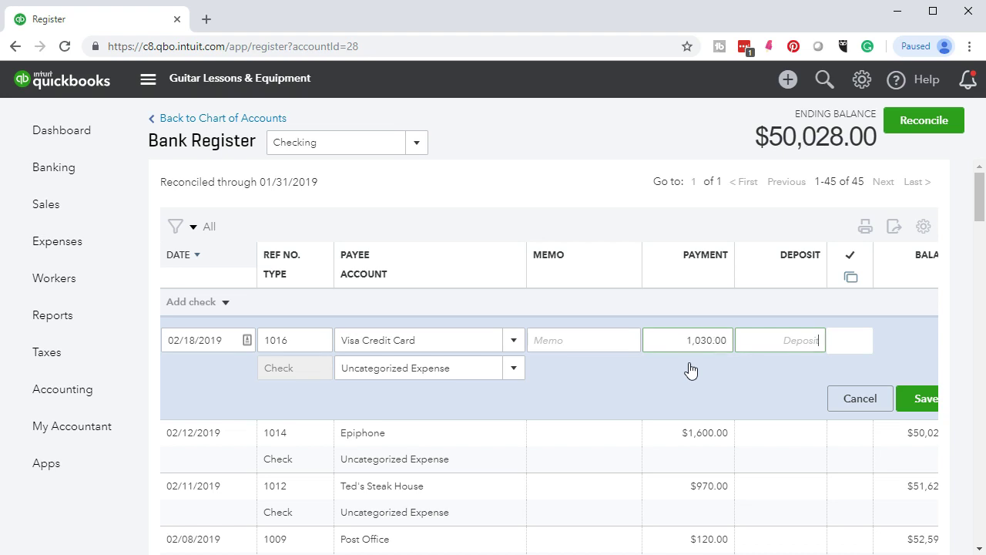
click(711, 532)
click(915, 402)
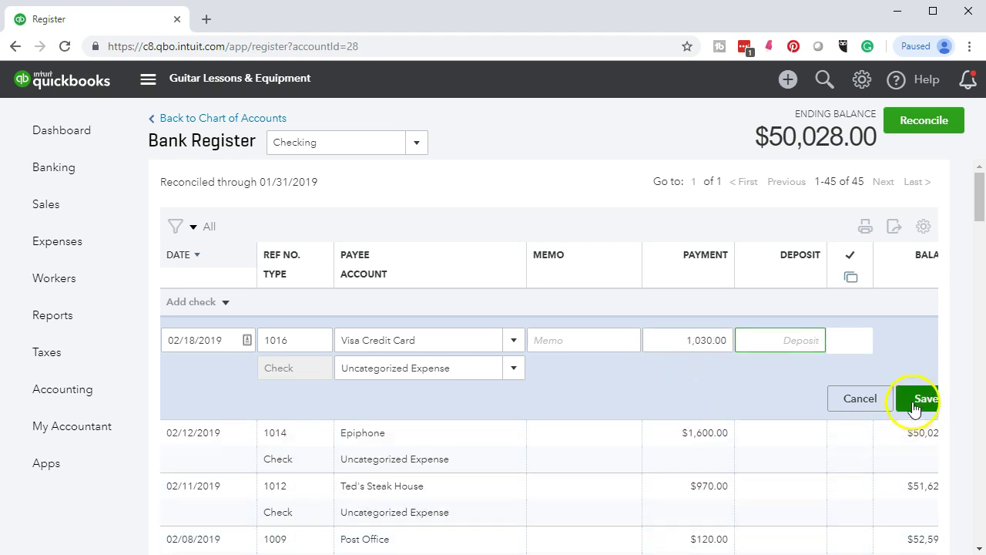
- Switch to the Word open items document and add the bullet "02/12 Visa Credit Card. We need the statement to enter the detail."
key(alt+Tab)
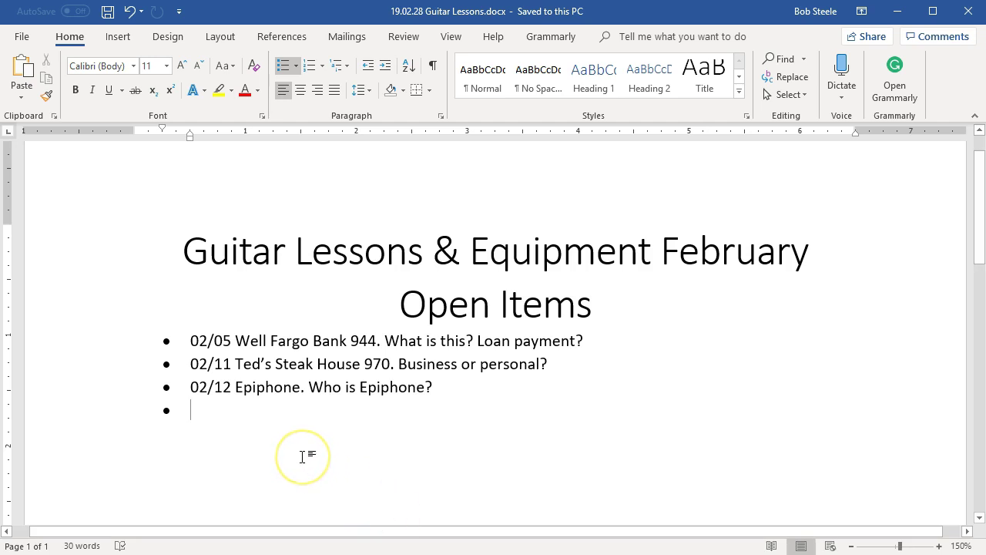
text(02)
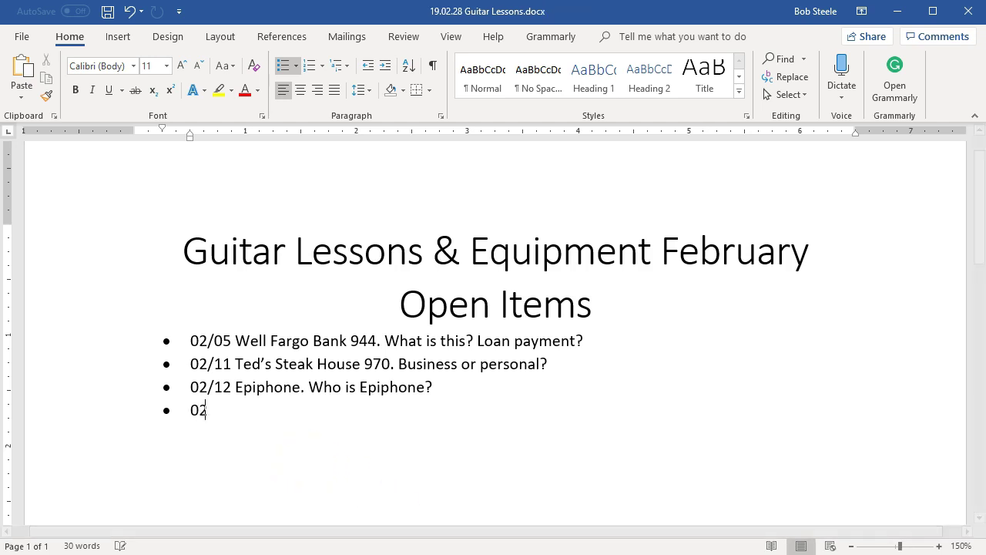
text(/12 )
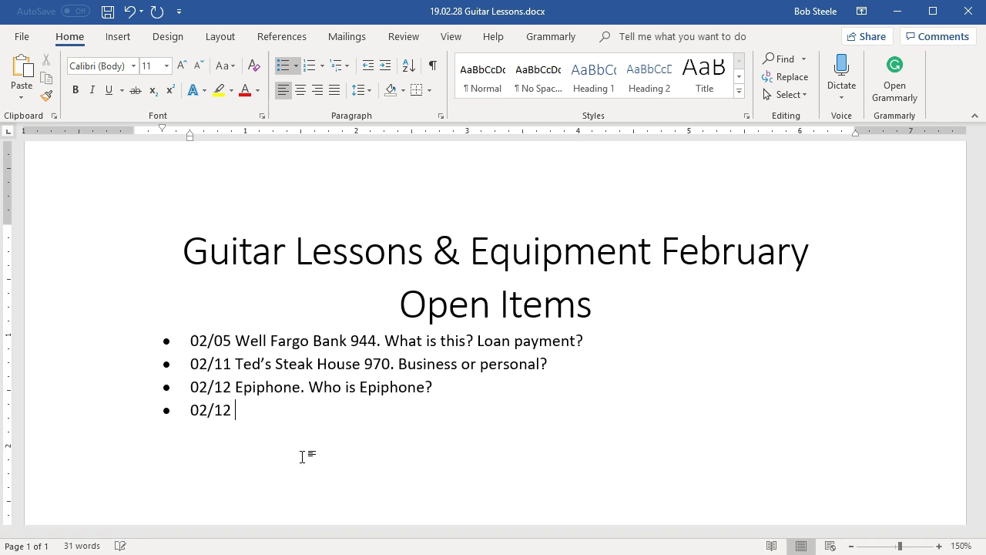
text(Visa Credi)
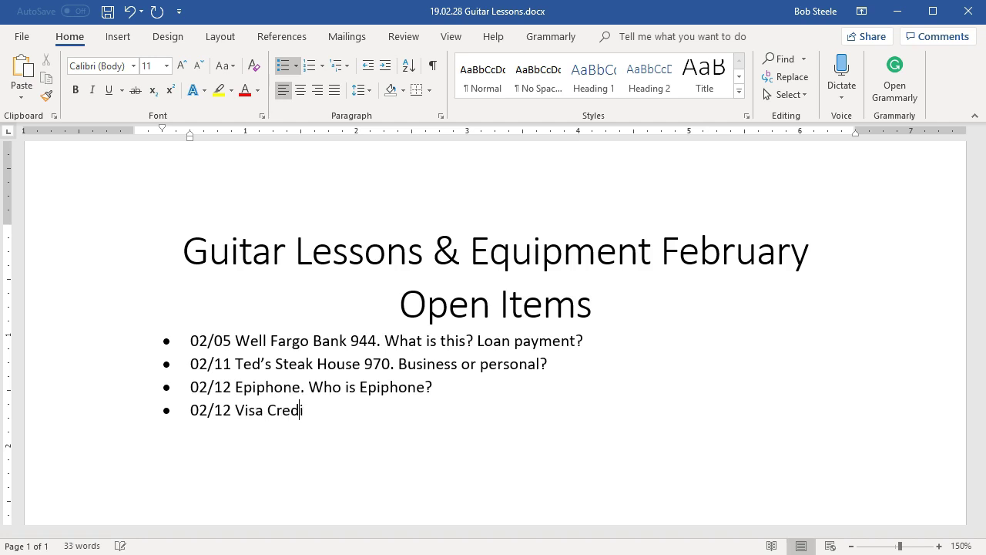
text(t Card. We need the )
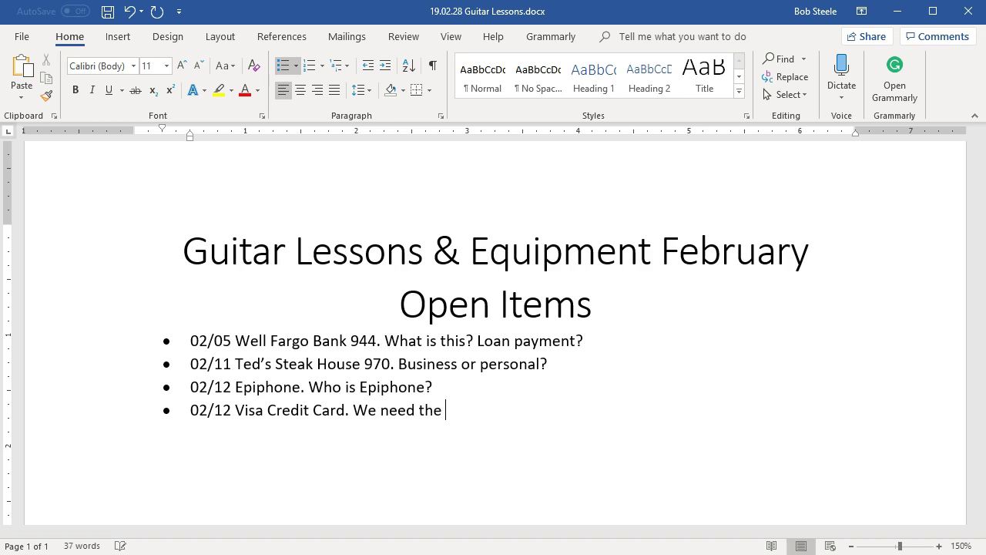
text(statement to)
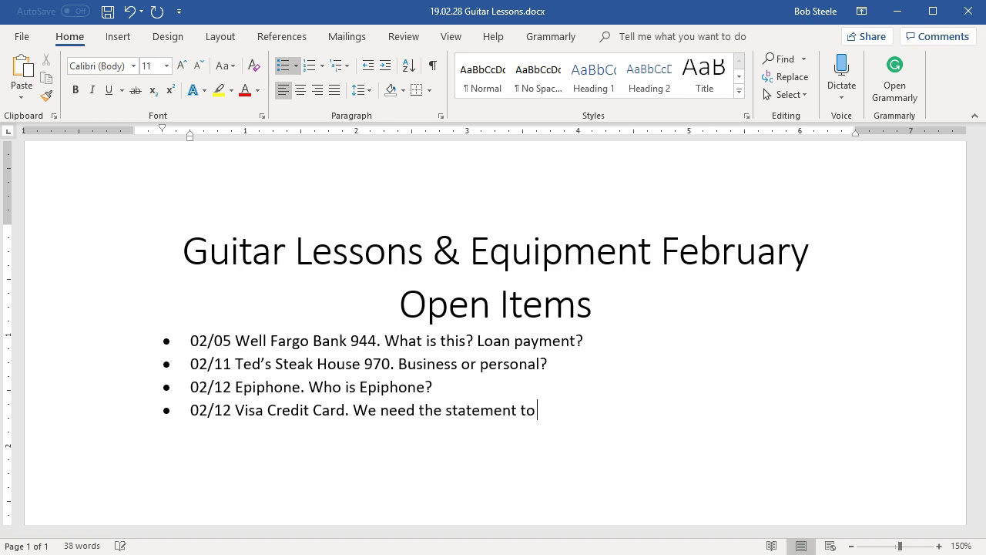
text( enter the detail.)
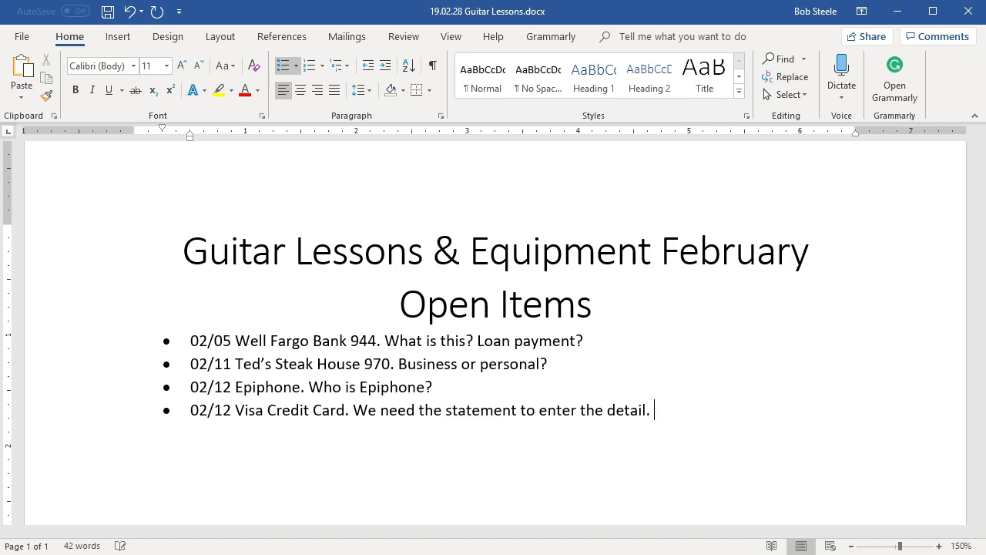
key(Return)
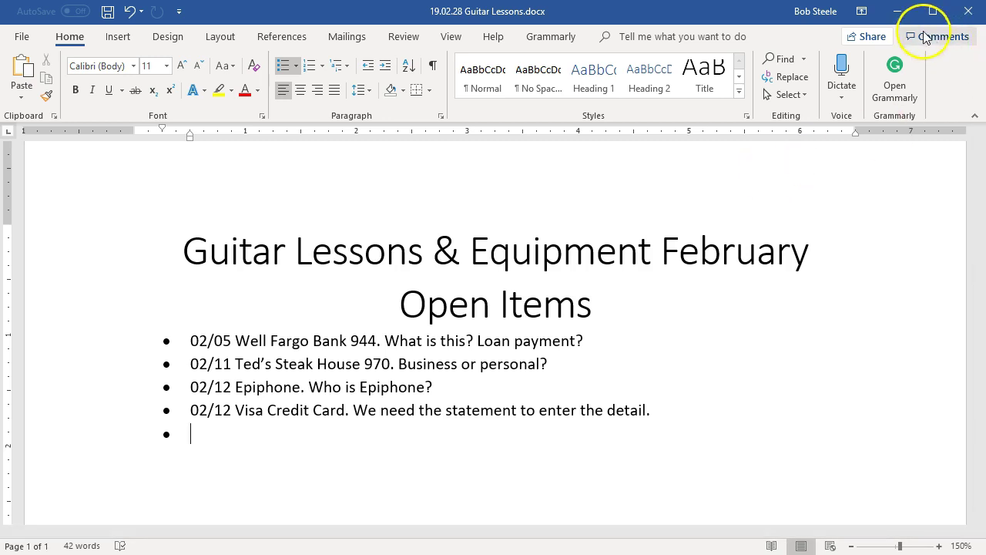
- Switch to the bank statement PDF and highlight the Visa Credit Card amount of 1,030
click(898, 10)
click(493, 554)
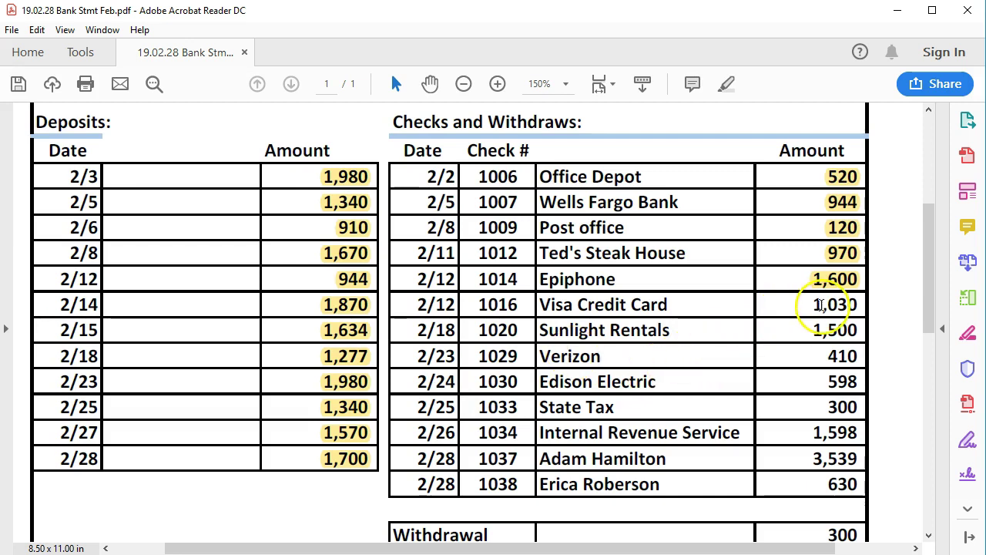
drag(811, 305, 852, 308)
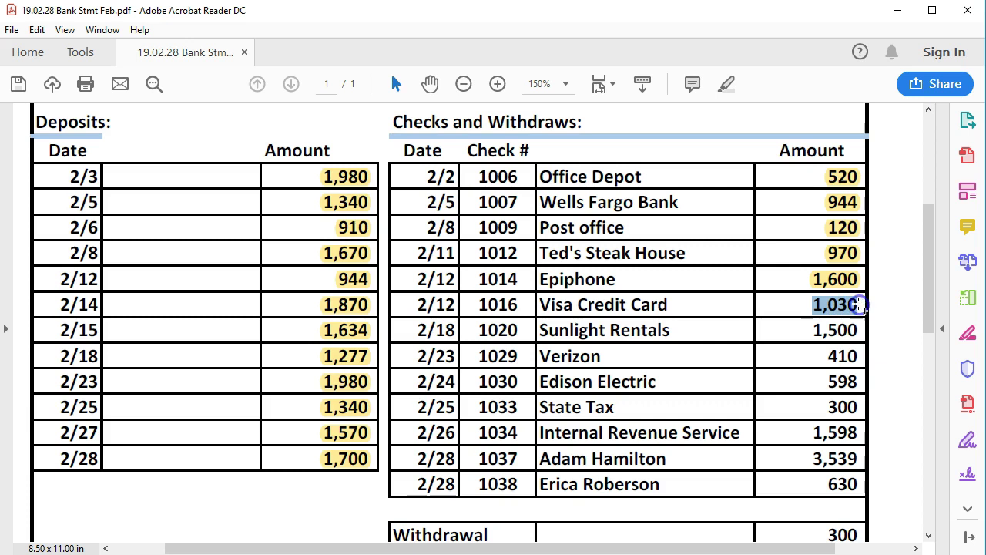
right_click(852, 308)
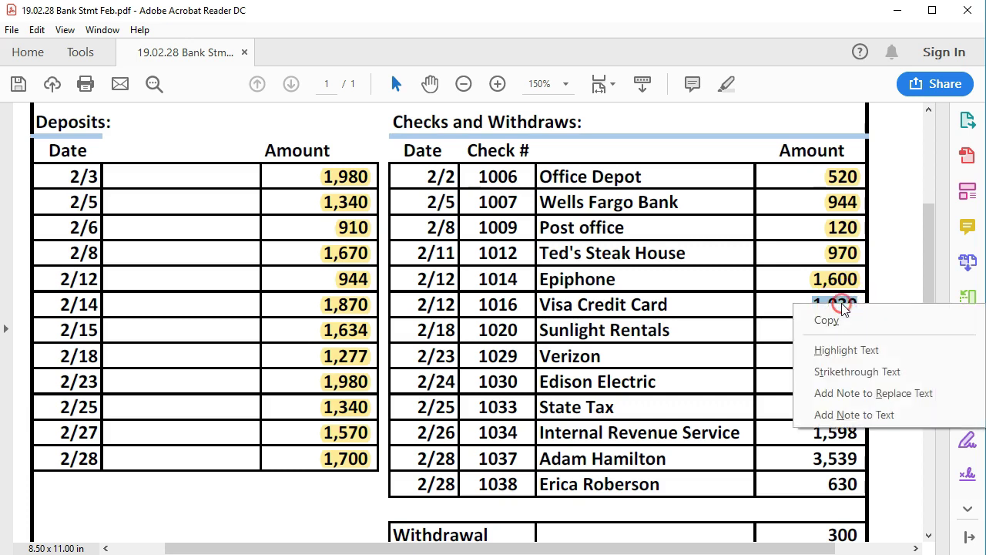
click(845, 348)
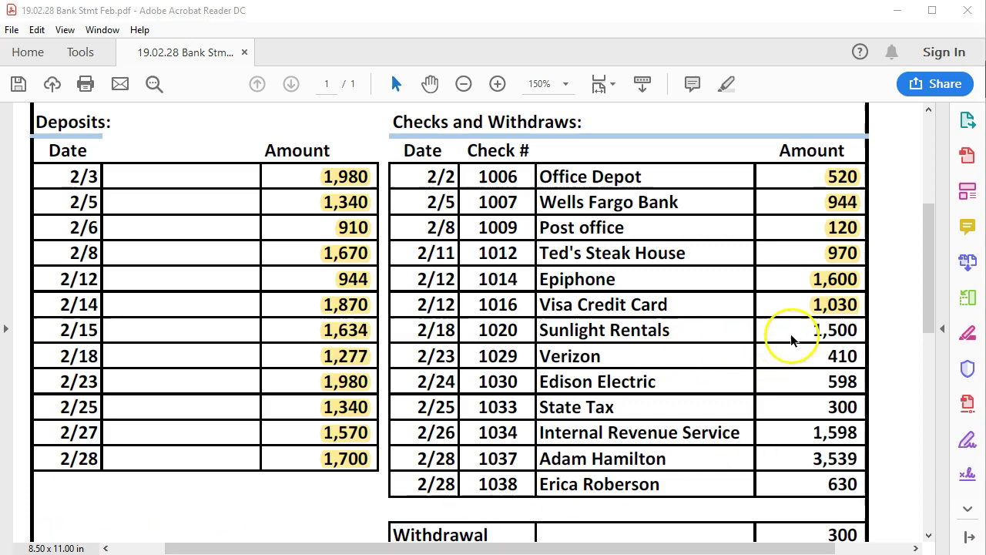
click(796, 332)
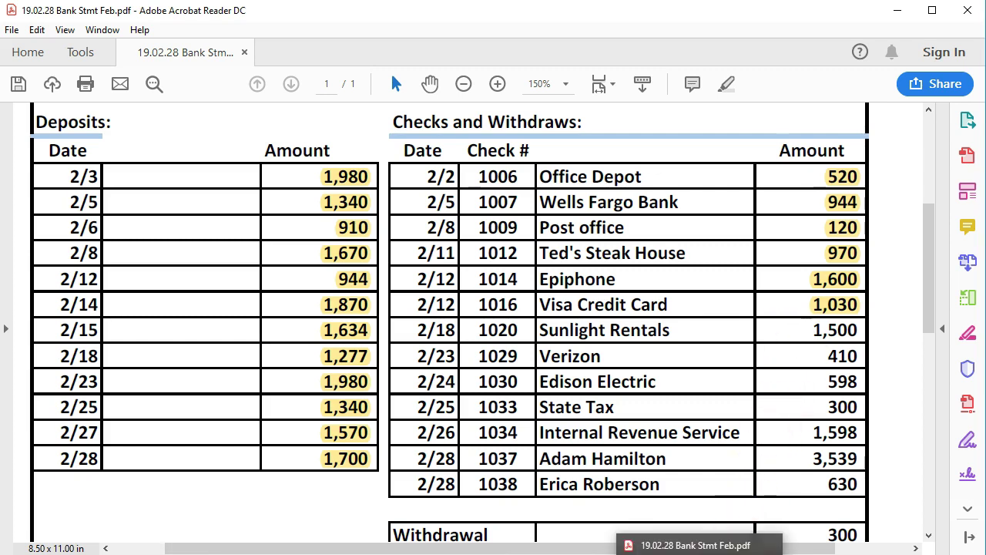
- Switch to the QuickBooks register, change the date of Visa Credit Card check 1016 to 02/12/2019, and save it
click(699, 553)
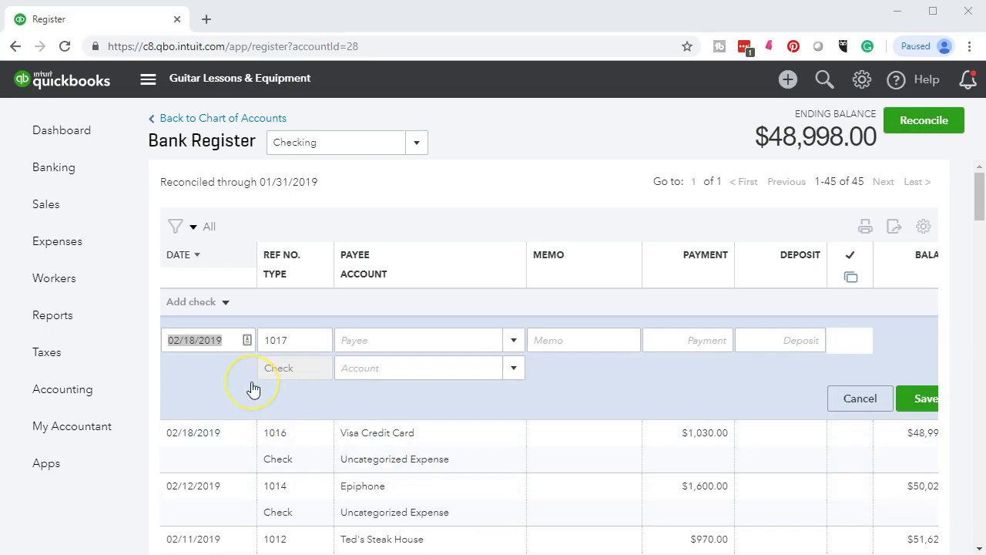
click(222, 340)
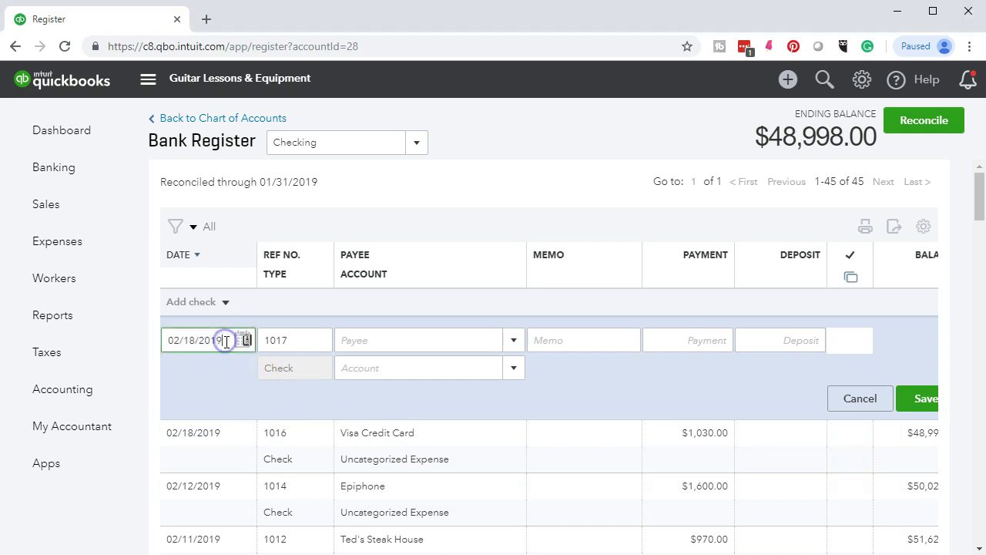
click(238, 456)
click(198, 342)
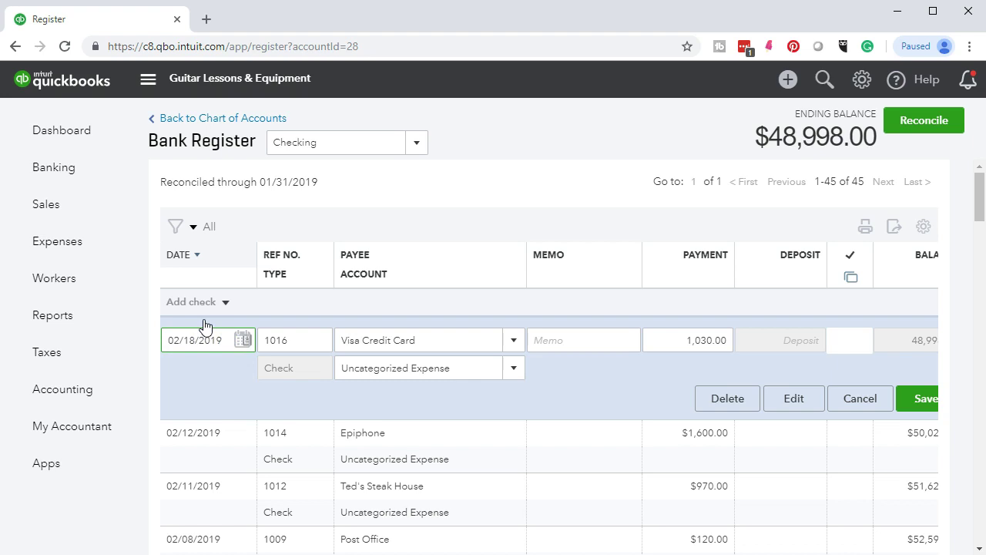
key(minus)
key(minus)
key(minus)
key(minus)
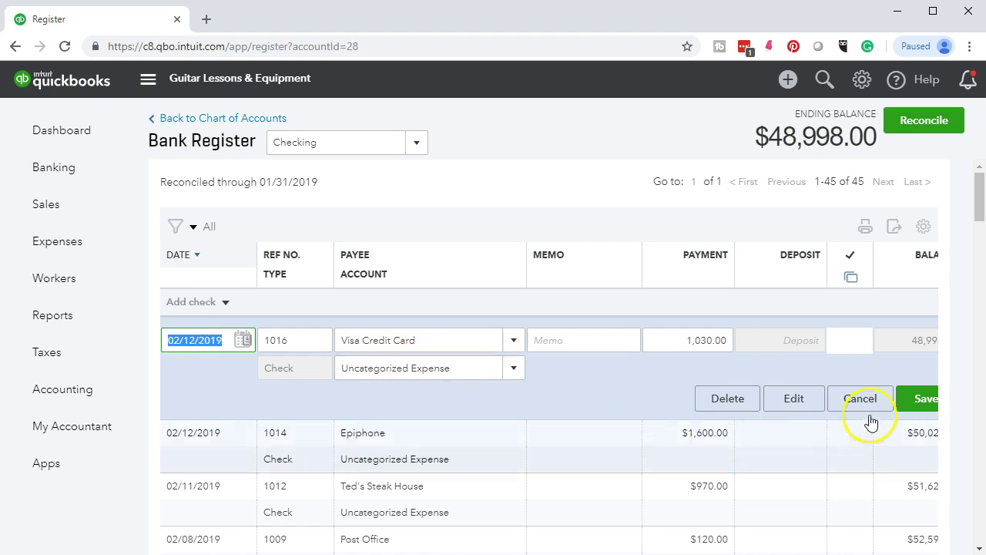
click(909, 411)
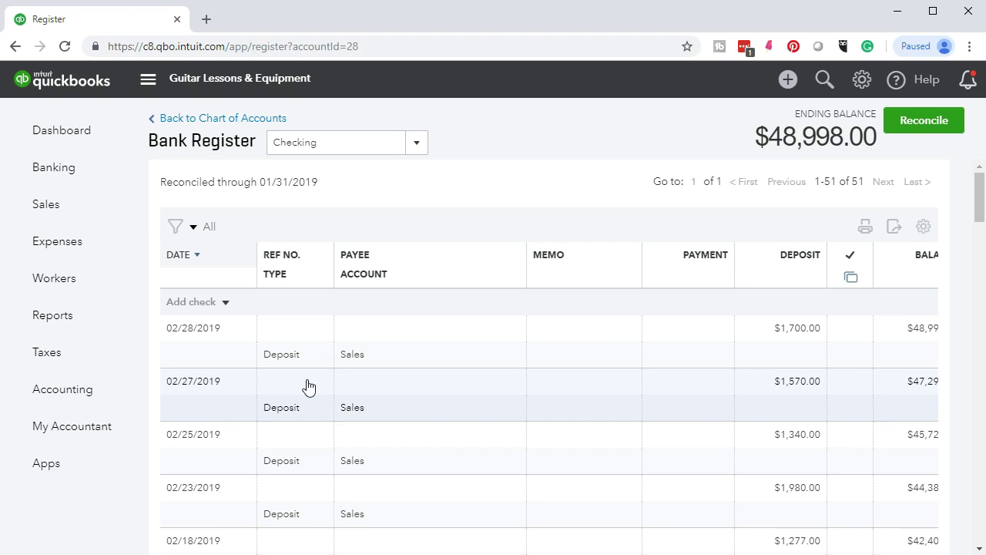
- Start a new check dated 02/18/2019 with reference number 1020 and the existing vendor Sunlight Rentals as payee
click(226, 303)
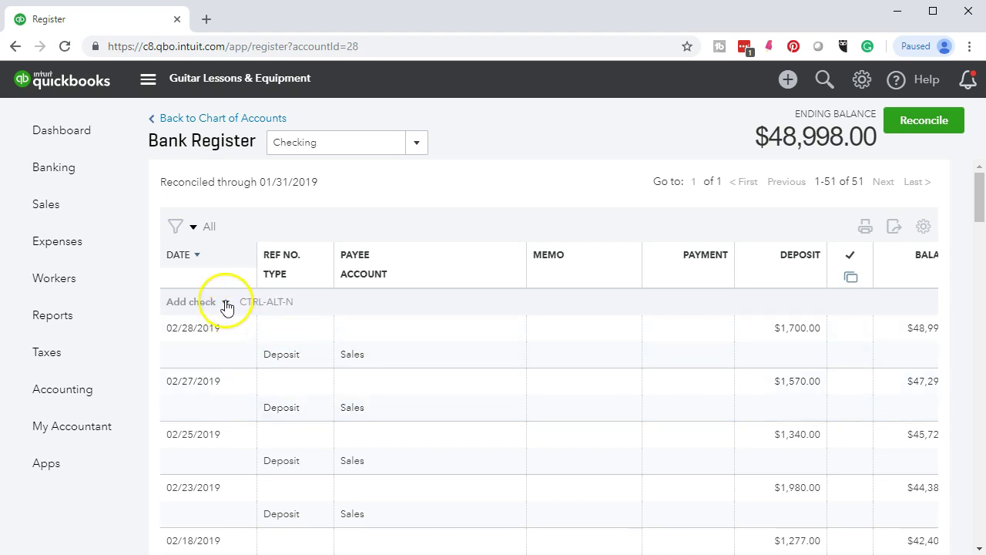
click(202, 331)
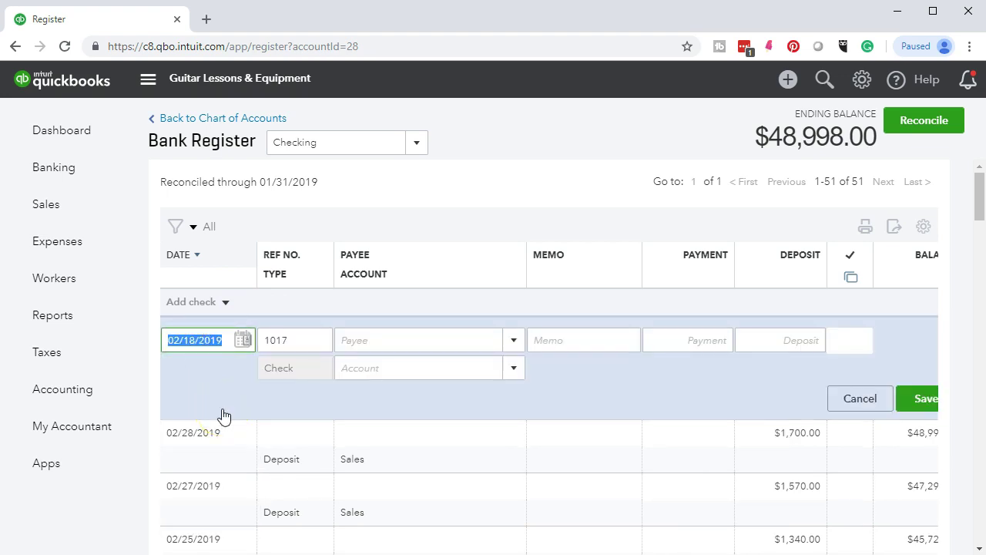
key(Tab)
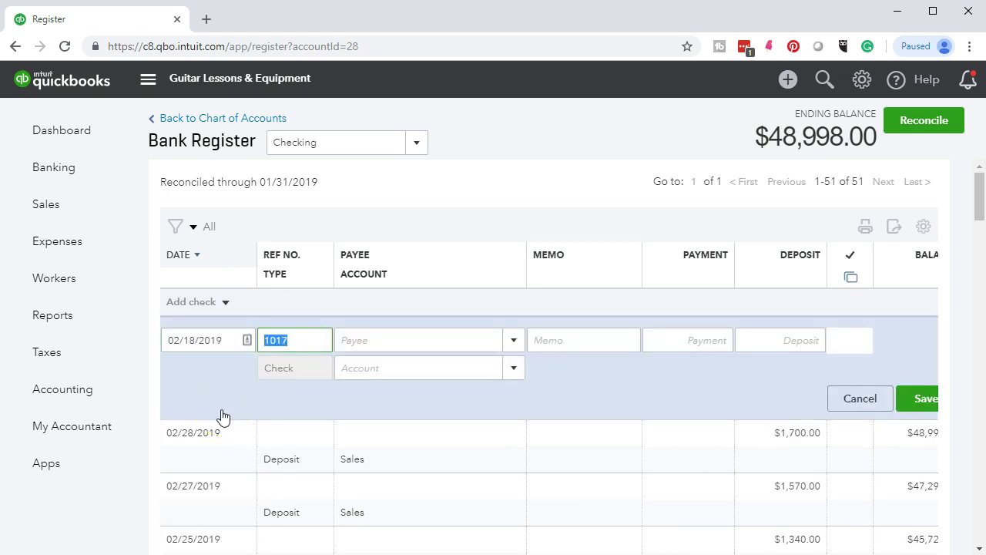
text(1020)
key(Tab)
text(Sun)
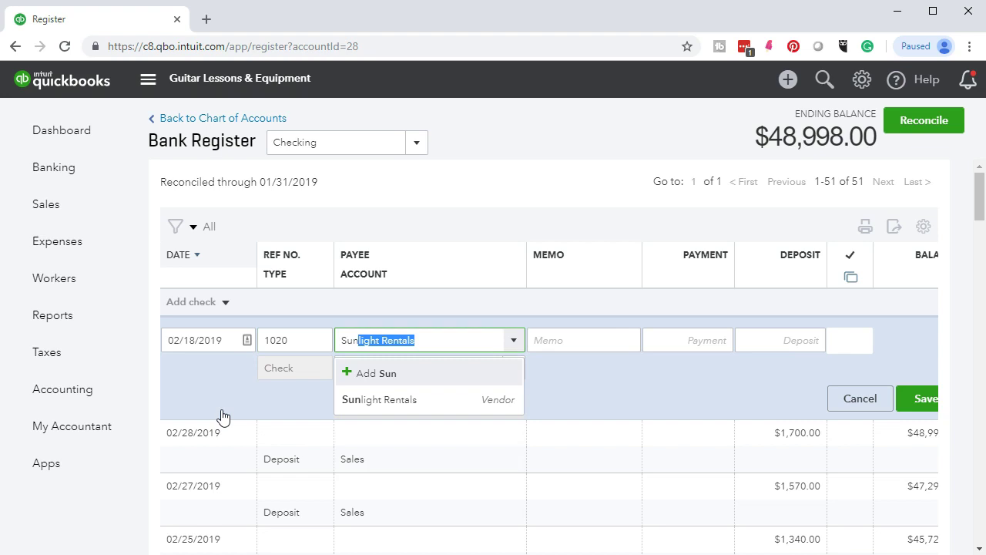
key(Tab)
key(Tab)
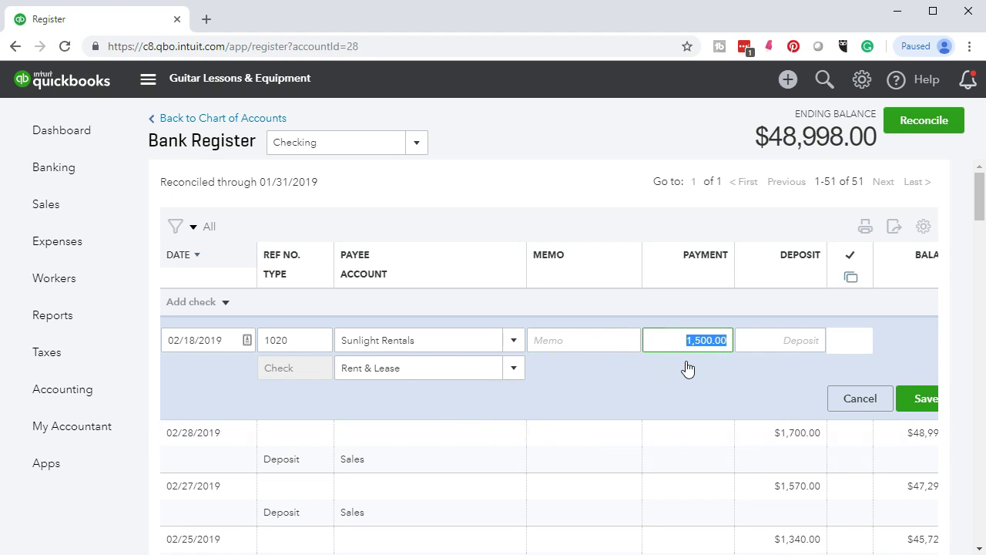
- Save the Sunlight Rentals check, keeping the payment of 1,500.00 and the Rent & Lease account
click(730, 340)
click(661, 345)
click(917, 406)
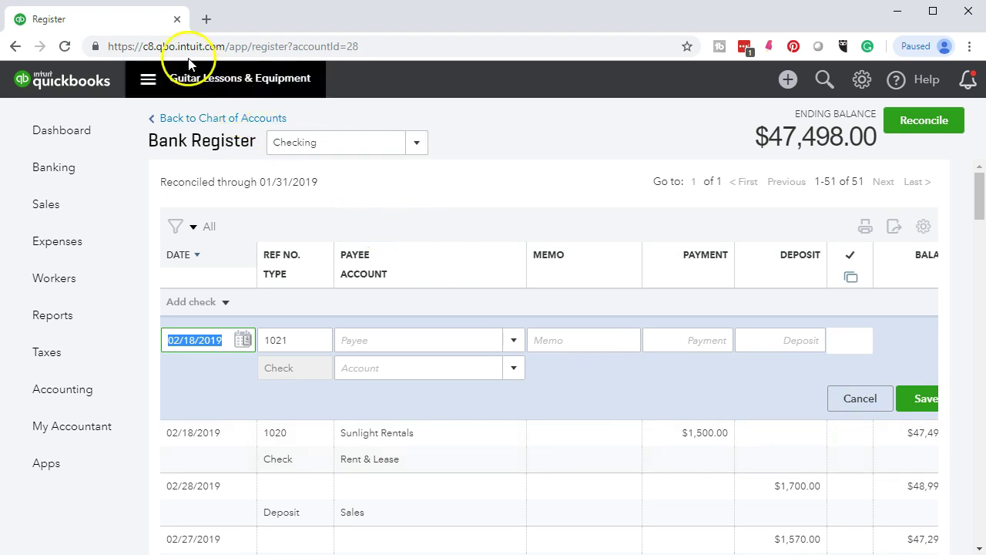
- Duplicate the register's browser tab and open the Profit and Loss report in the duplicate
right_click(131, 23)
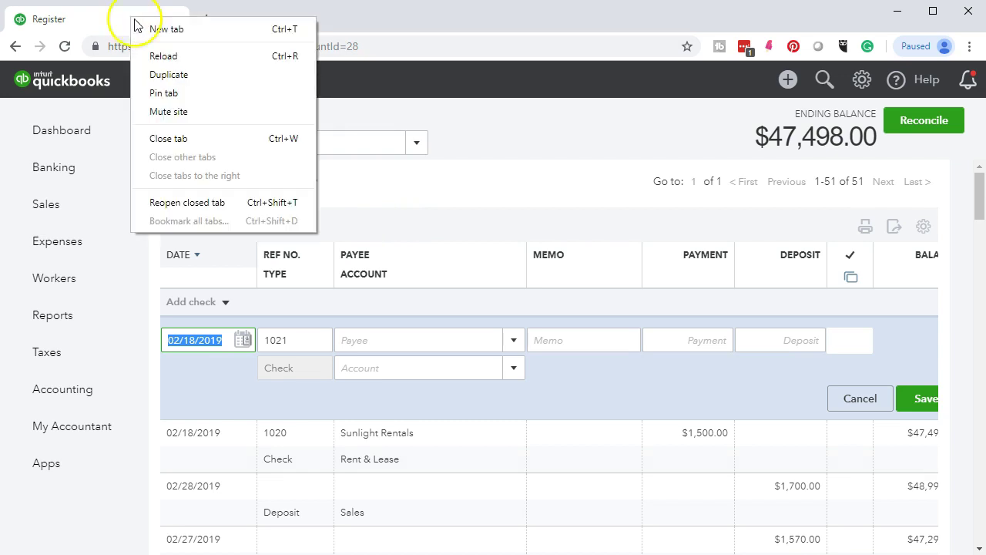
click(160, 75)
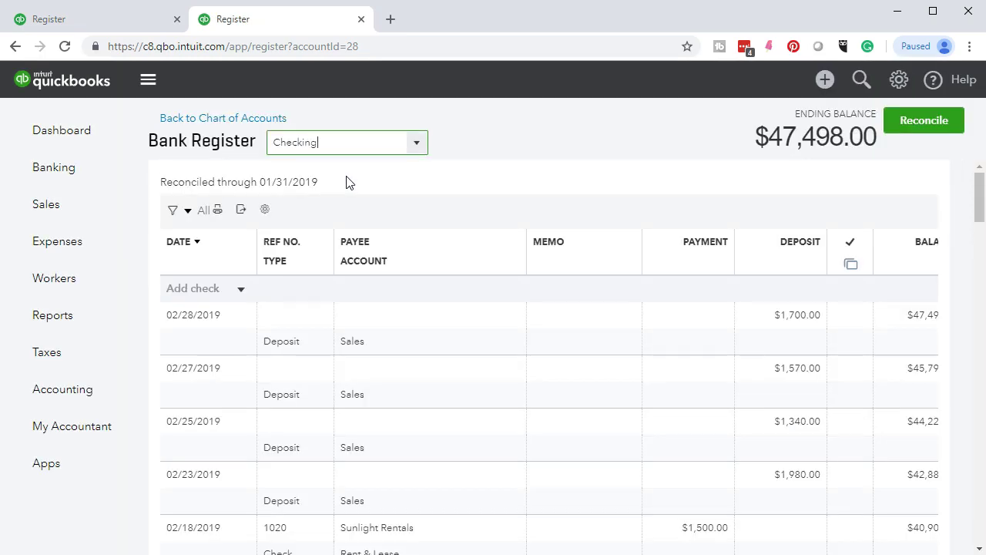
click(70, 314)
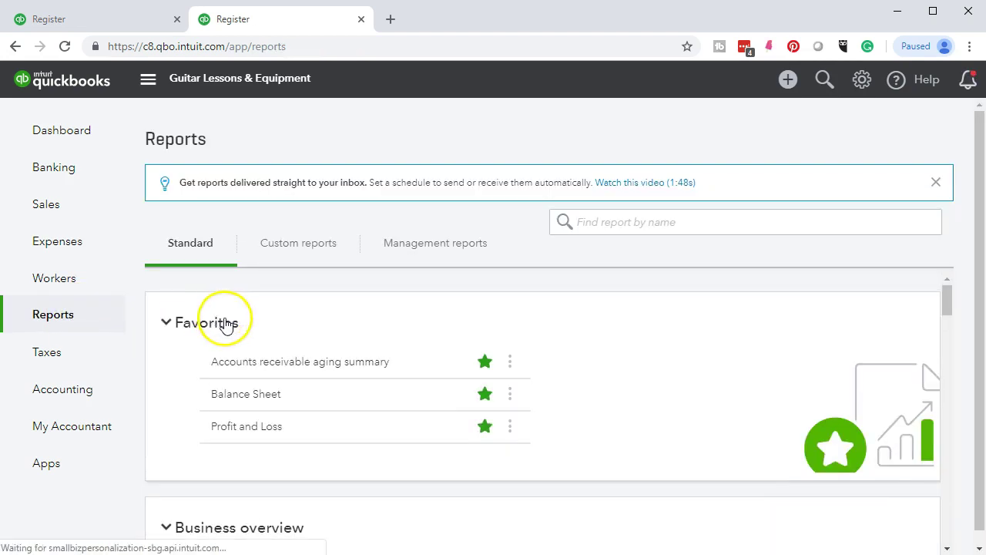
click(245, 428)
click(244, 427)
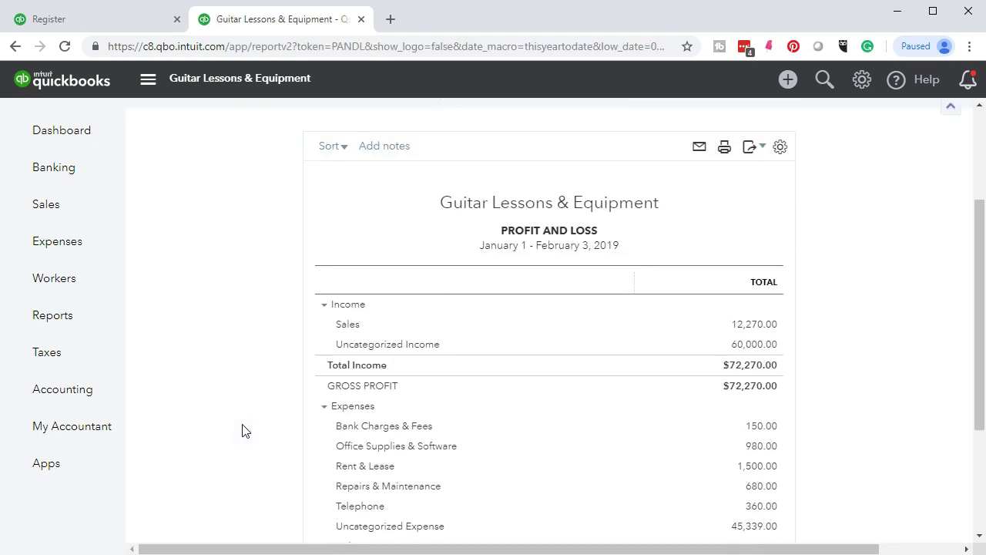
- Set the Profit and Loss report period to 01/01/2019 through 02/28/2019 and run the report
scroll(243, 424, up, 3)
drag(385, 198, 285, 185)
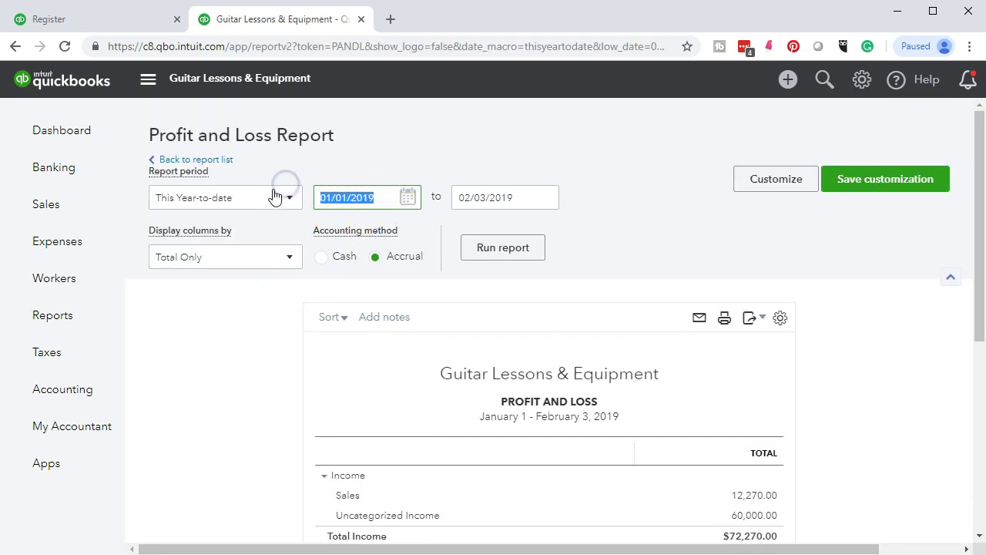
text(010119)
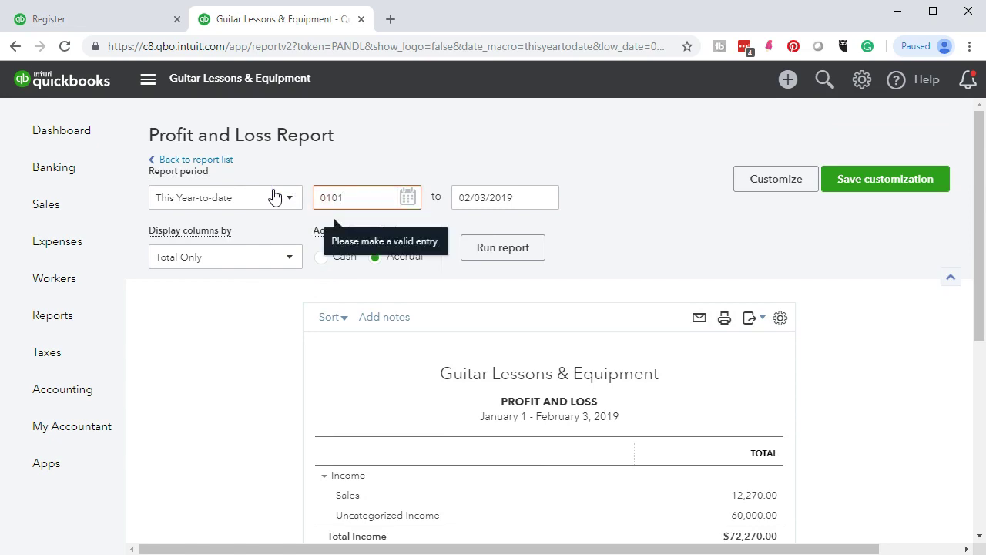
key(Tab)
text(02/28/2019)
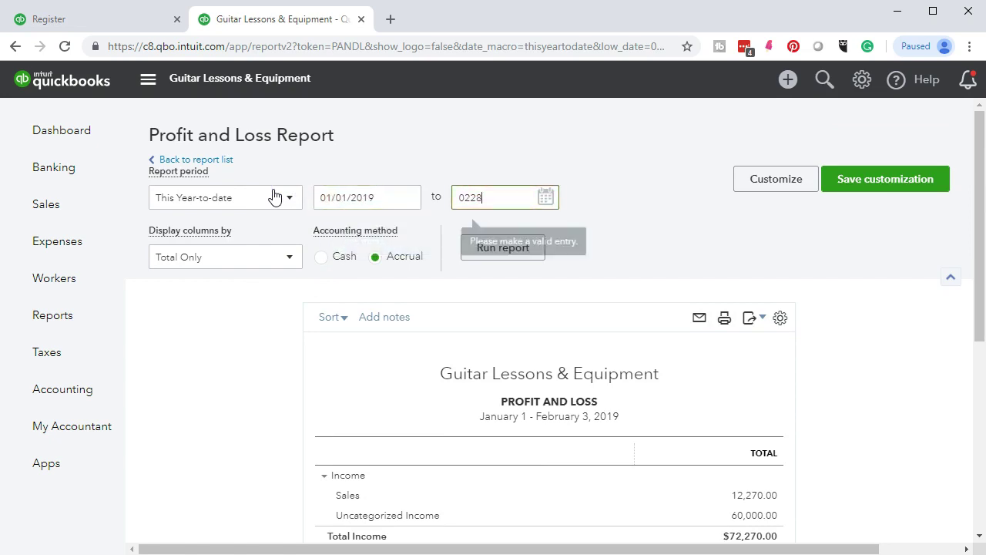
key(Tab)
click(467, 258)
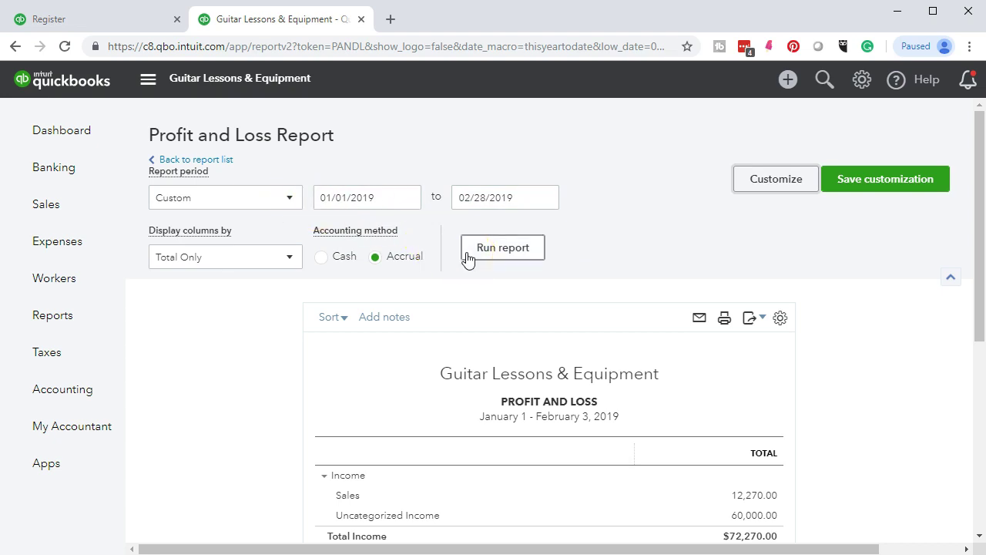
click(467, 254)
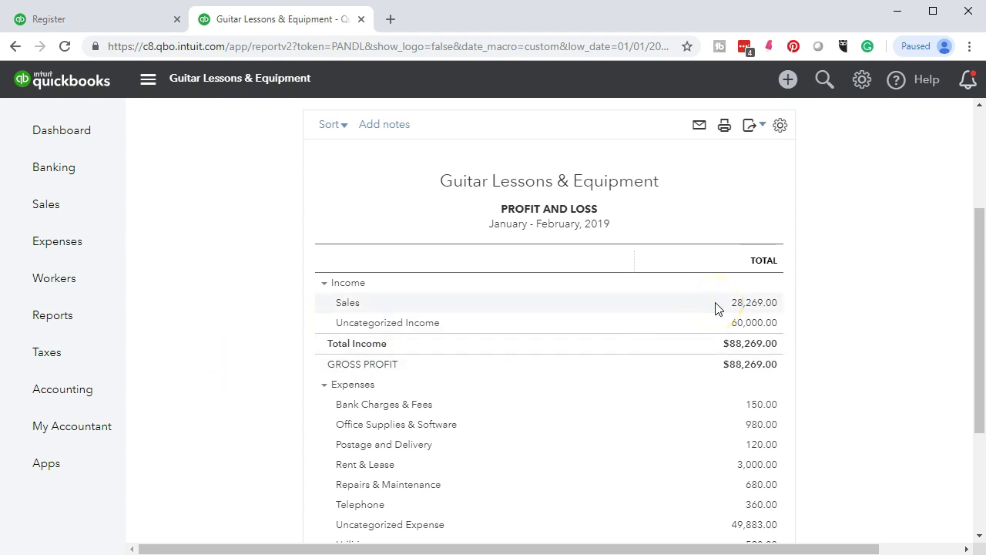
- Review the transactions behind the Office Supplies & Software total and return to the Profit and Loss report
scroll(715, 308, down, 2)
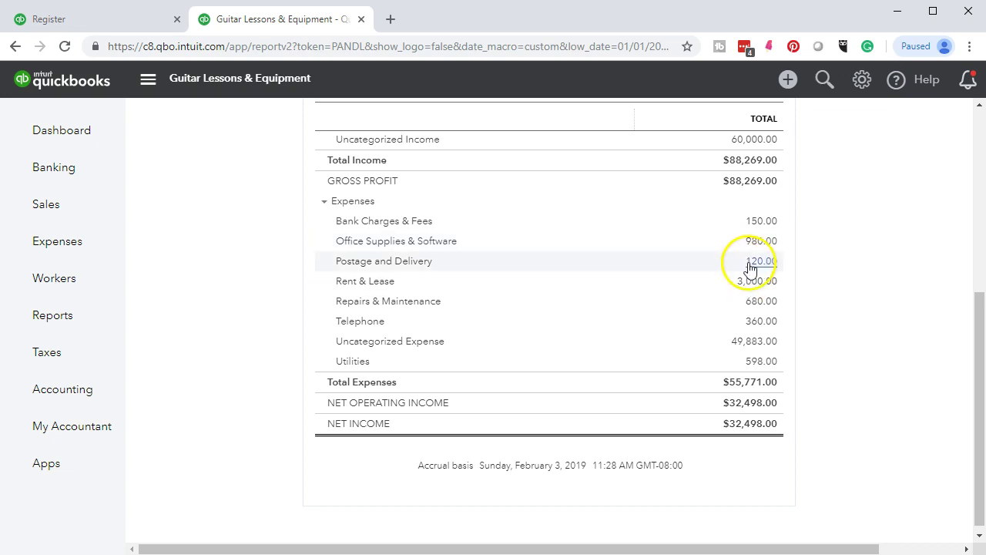
click(762, 242)
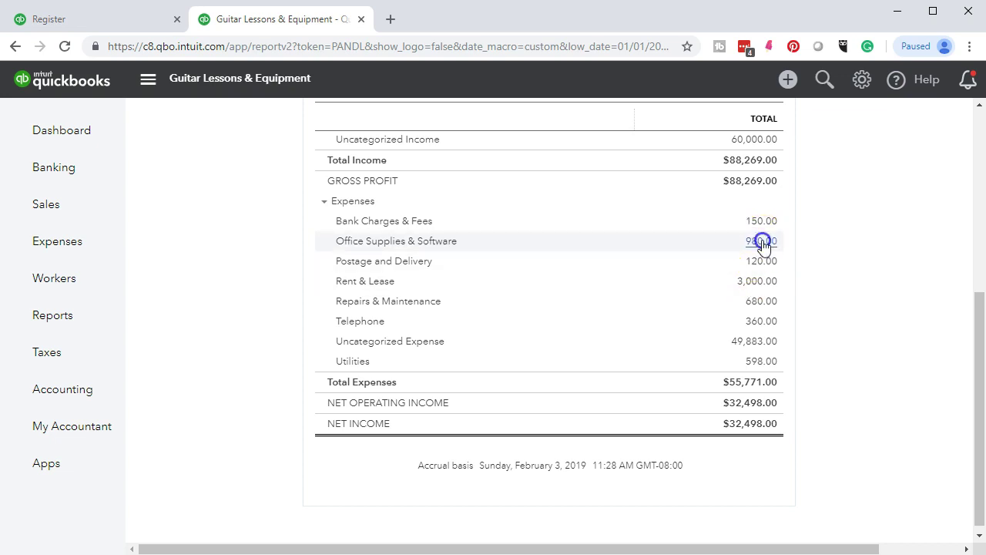
scroll(762, 241, down, 1)
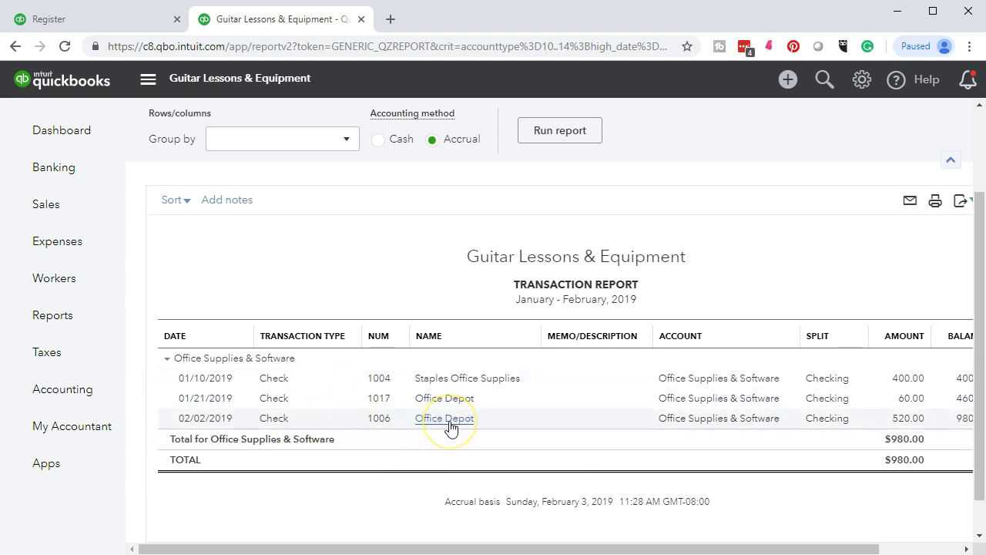
scroll(451, 428, up, 3)
click(255, 163)
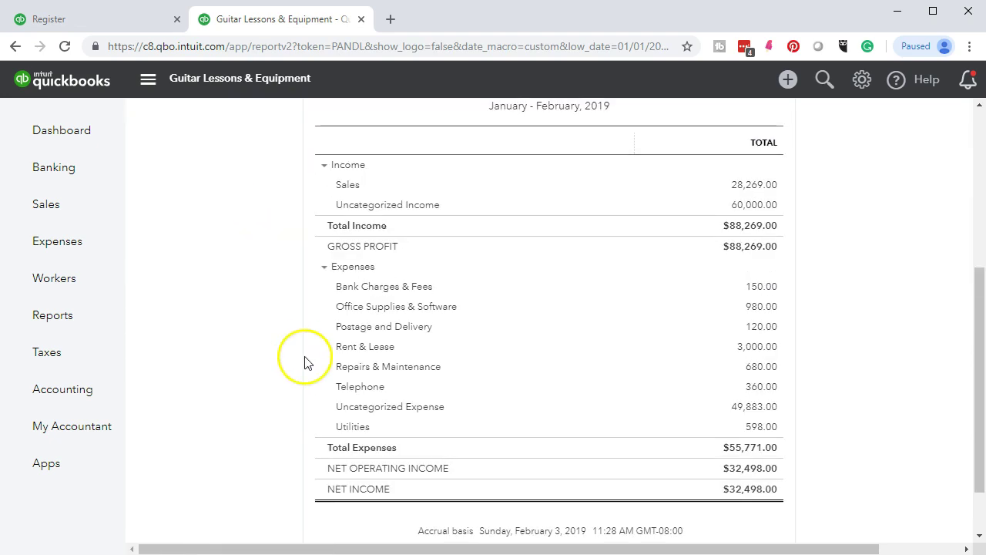
- Set the Profit and Loss report's start date to 02/01/2019 and run the report
drag(379, 193, 221, 195)
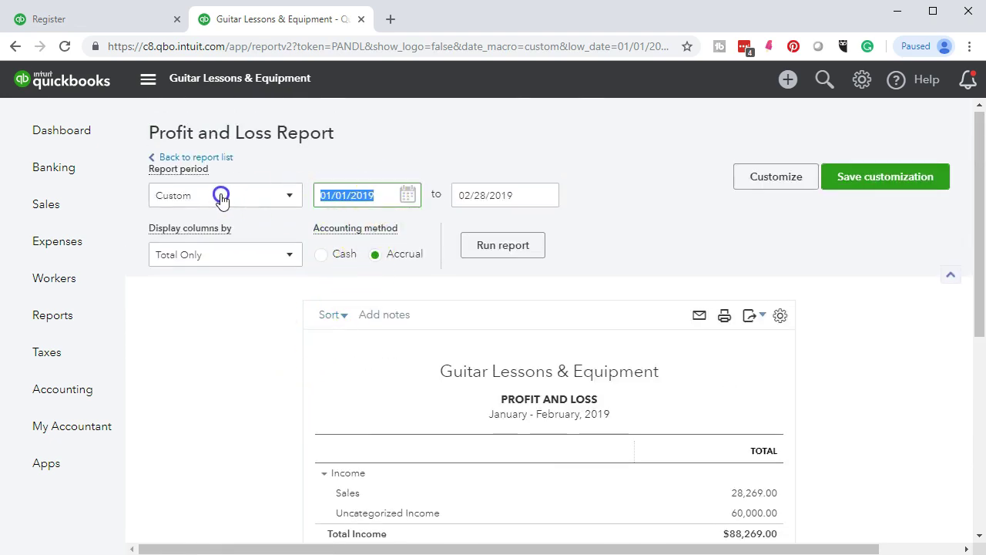
click(331, 195)
text(2)
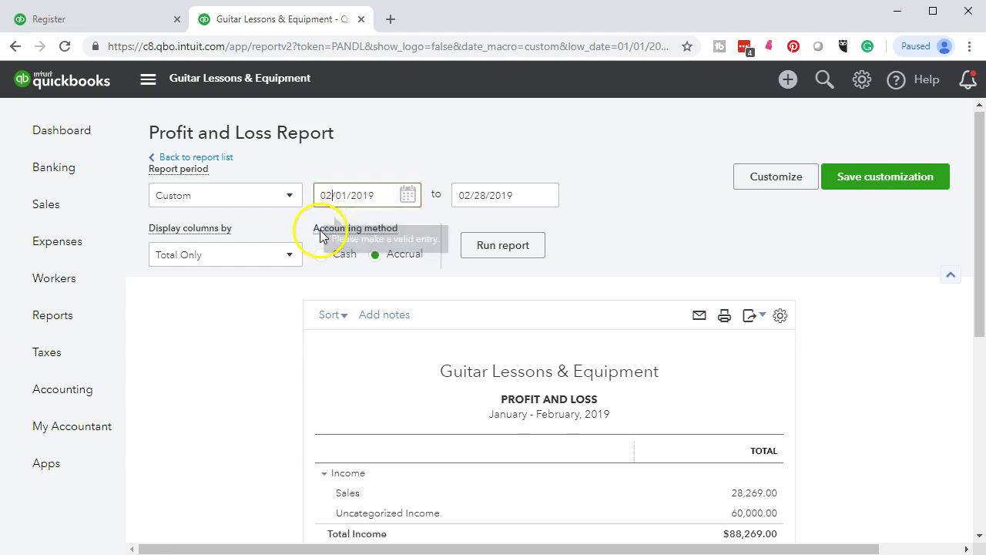
click(503, 245)
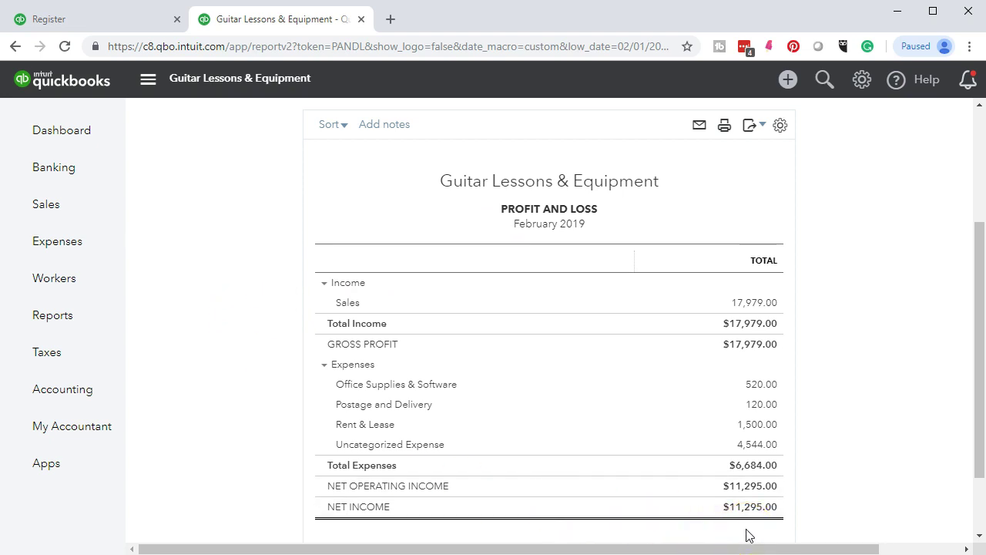
- Open the transactions behind the February Uncategorized Expense total and examine the listed checks
click(762, 452)
click(741, 453)
click(749, 451)
click(534, 397)
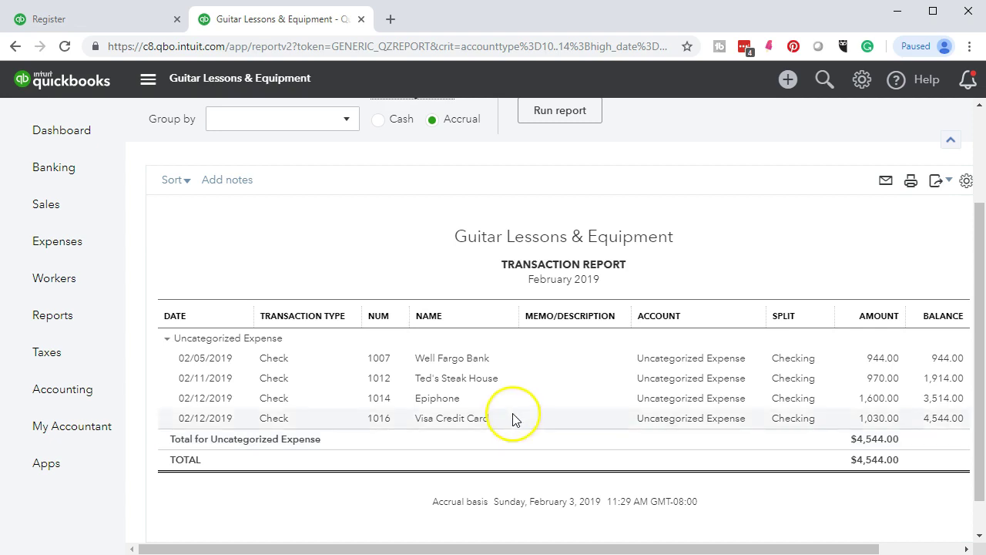
click(490, 363)
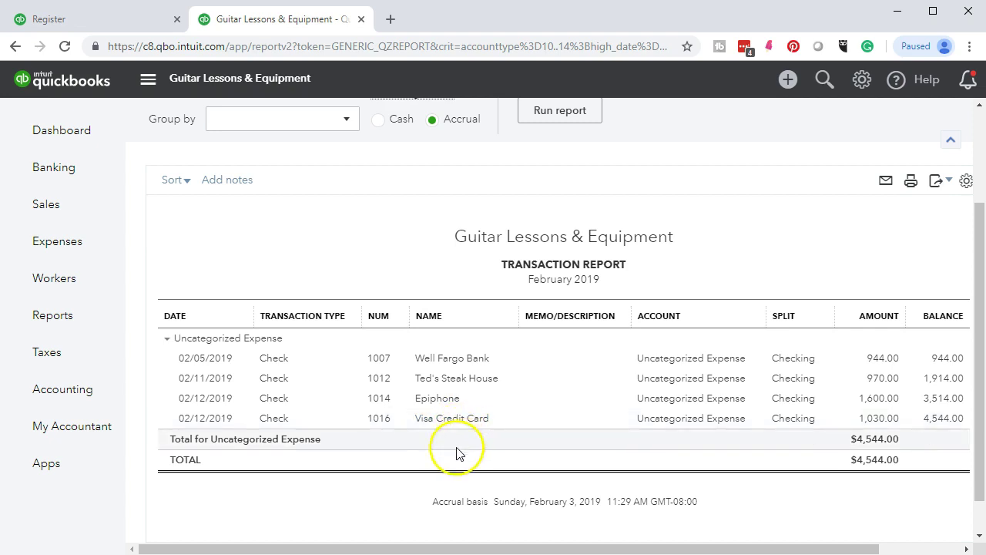
- Set the Uncategorized Expense transaction report's start date to 01/01/2019, rerun it, and review the listed transactions
scroll(453, 447, up, 2)
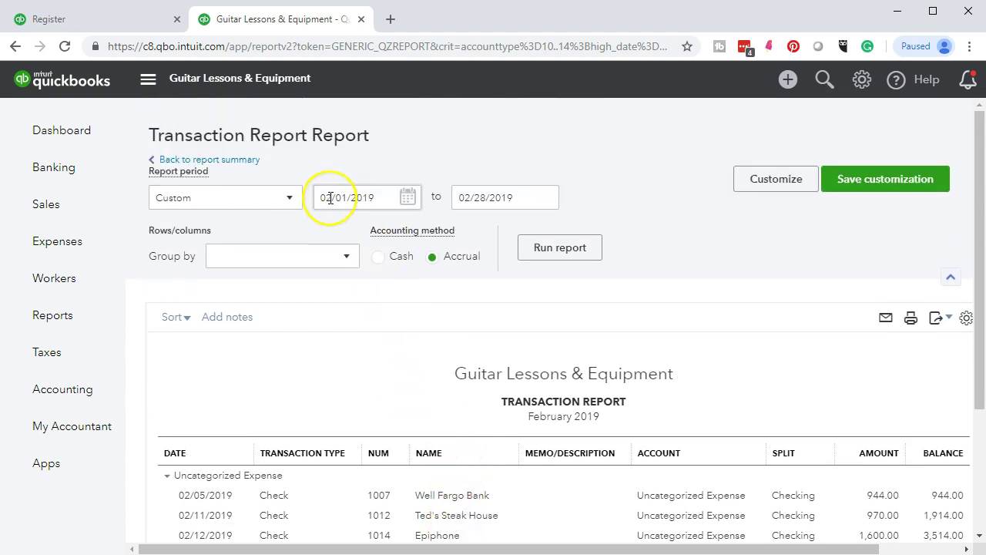
click(330, 198)
click(332, 197)
key(BackSpace)
text(1)
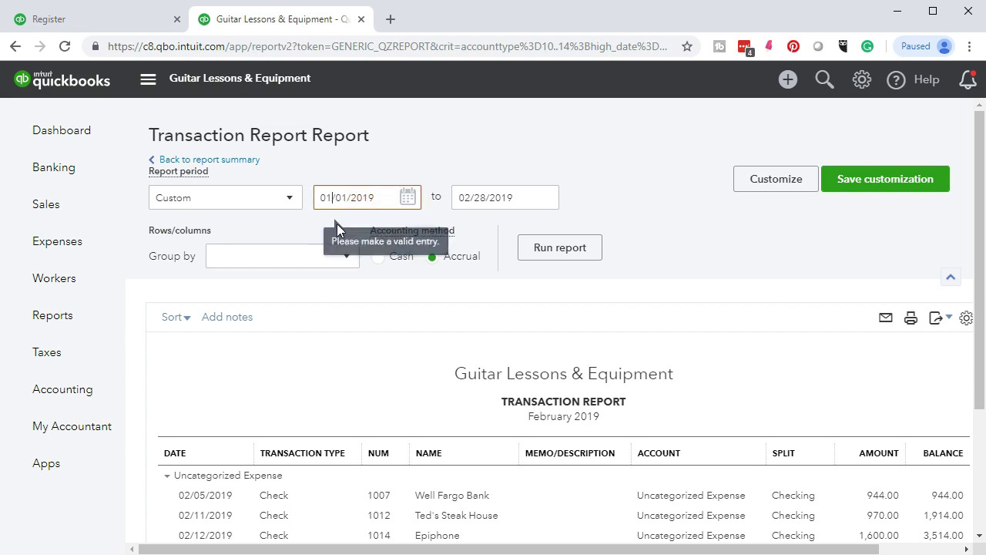
click(551, 258)
click(550, 260)
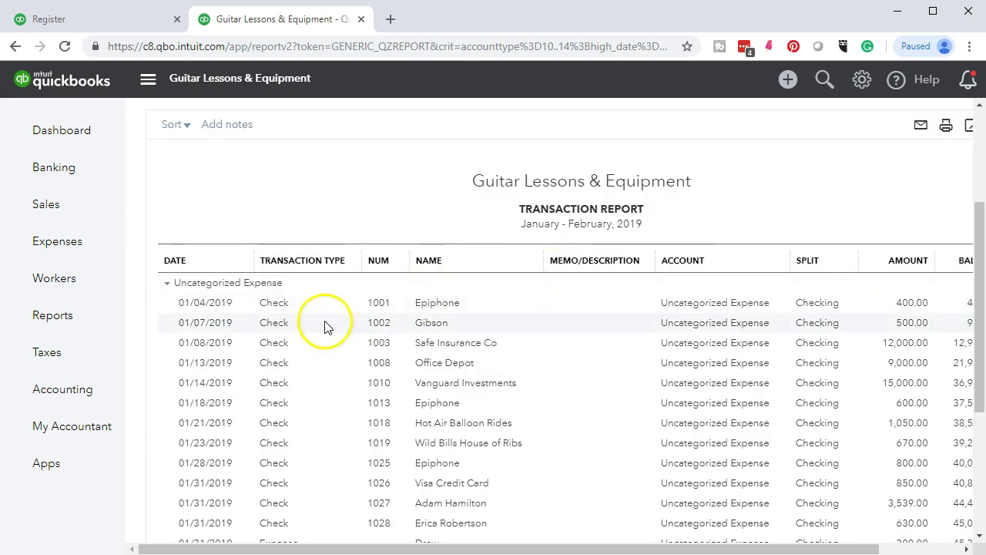
scroll(279, 385, down, 3)
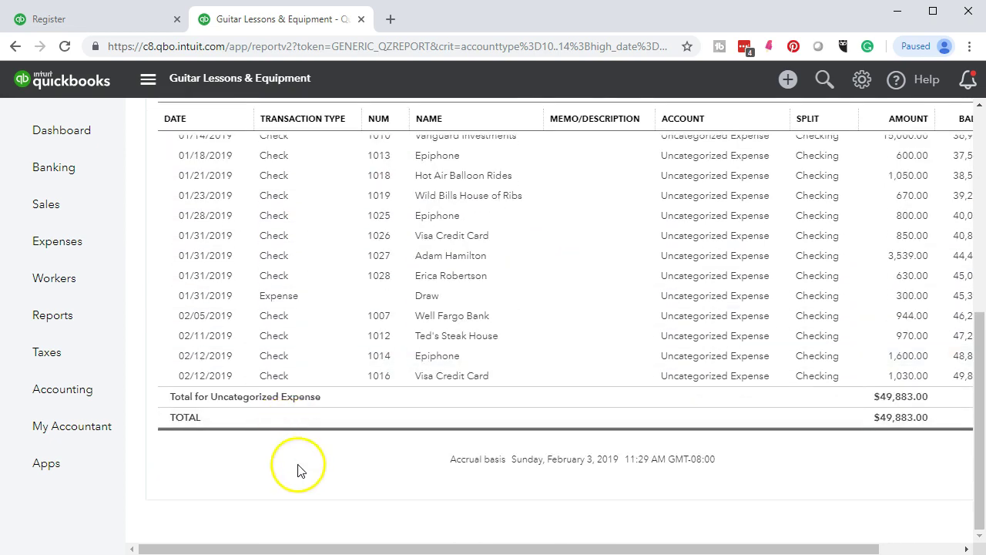
scroll(300, 470, up, 3)
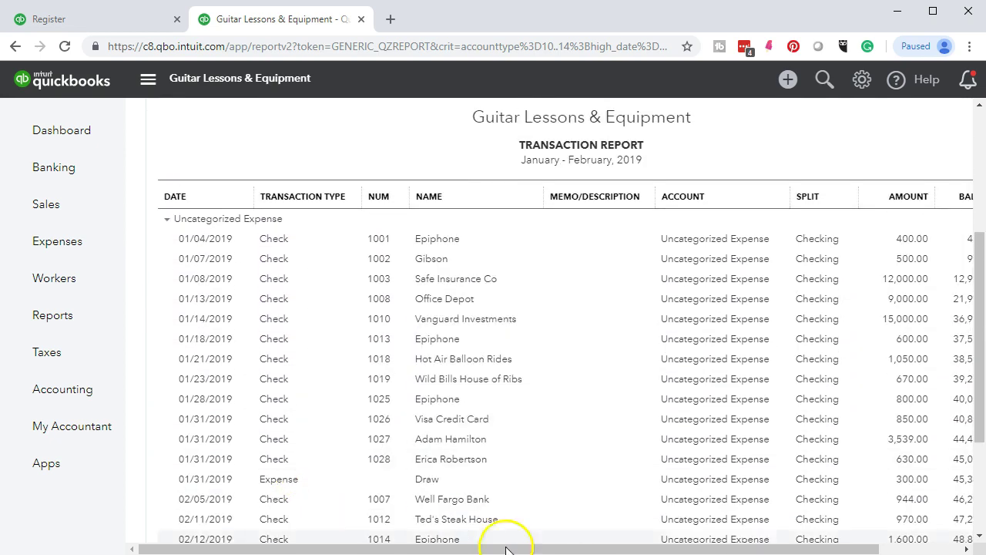